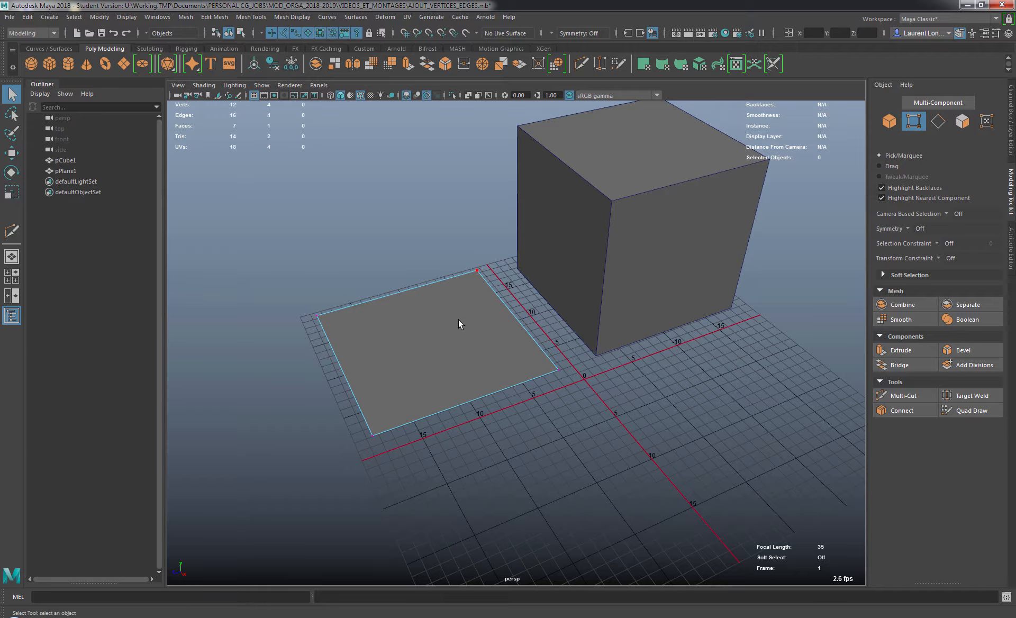
# Step: Select two diagonally opposite corner vertices of the plane and join them with Connect Components
pyautogui.rightClick(459, 253)
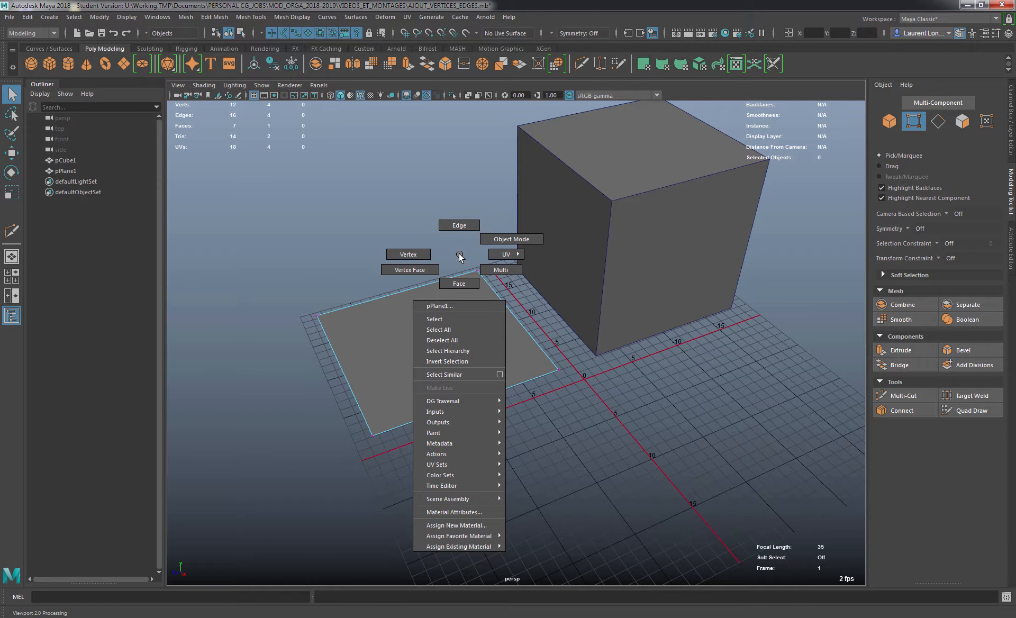
pyautogui.click(408, 255)
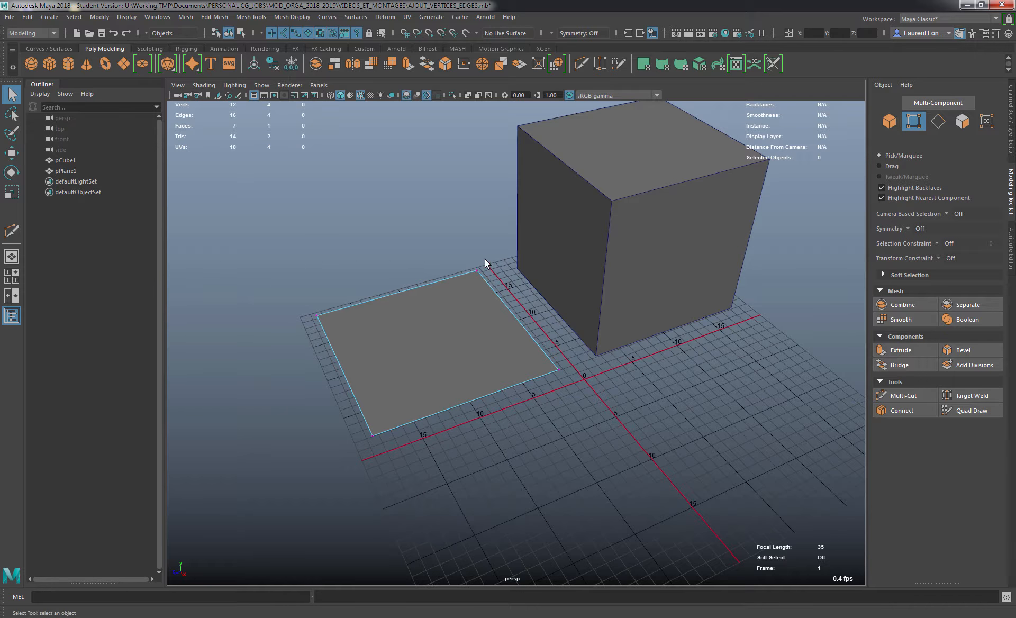
pyautogui.click(439, 328)
pyautogui.keyDown('shift'); pyautogui.click(373, 436); pyautogui.keyUp('shift')
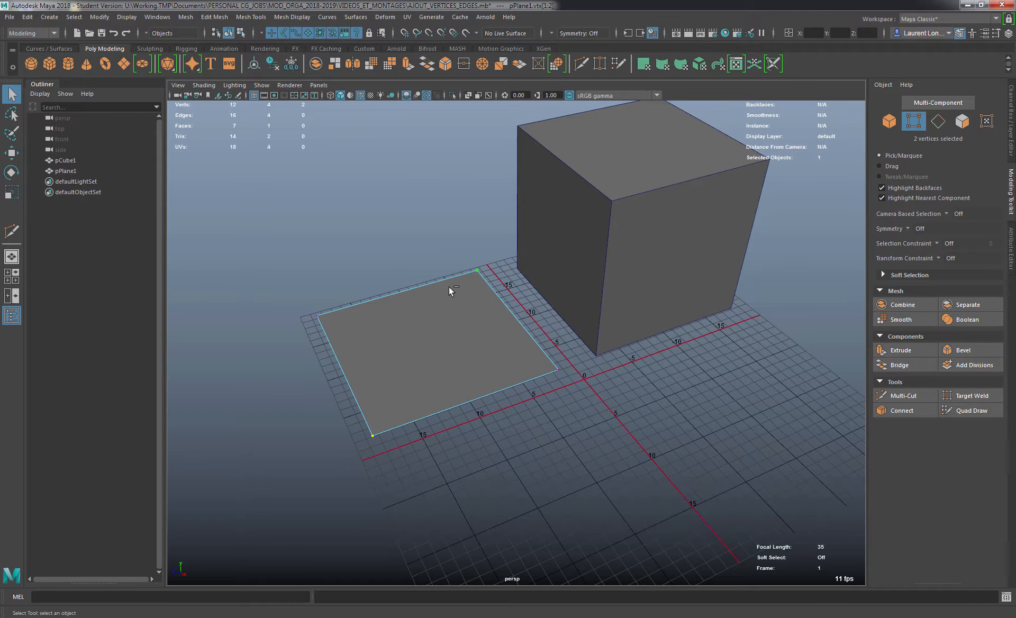
pyautogui.keyDown('shift'); pyautogui.rightClick(543, 239); pyautogui.keyUp('shift')
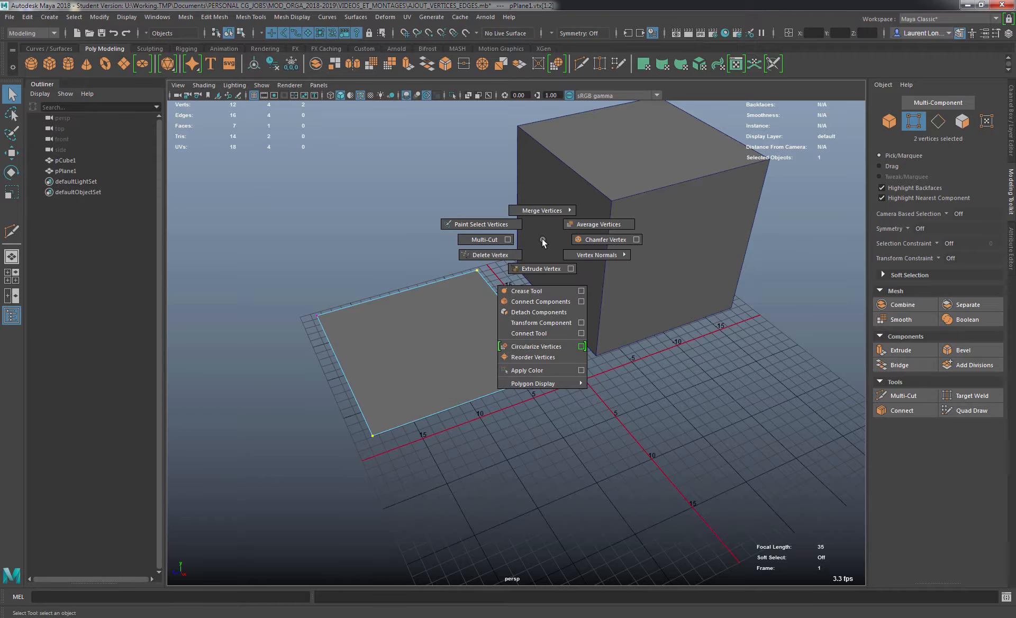
pyautogui.click(540, 302)
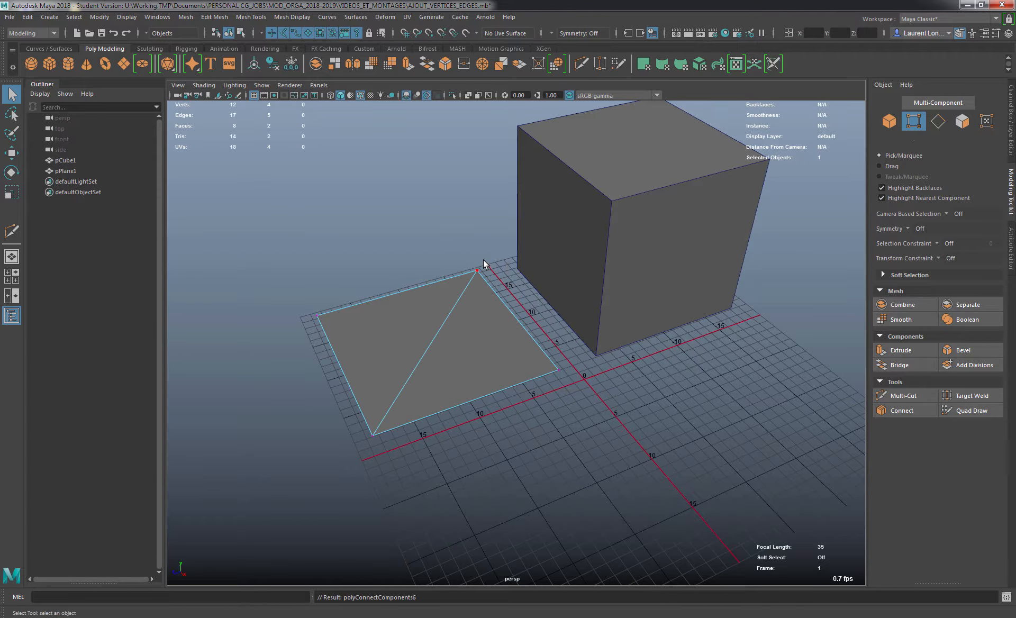
# Step: Select the two border edges on one side of the plane's diagonal and connect their midpoints with a new edge
pyautogui.moveTo(476, 336)
pyautogui.keyDown('alt'); pyautogui.mouseDown()
pyautogui.moveTo(453, 347)
pyautogui.moveTo(468, 354)
pyautogui.moveTo(473, 340)
pyautogui.mouseUp(); pyautogui.keyUp('alt')
pyautogui.moveTo(472, 260); pyautogui.dragTo(473, 234, button='right')
pyautogui.click(456, 438)
pyautogui.keyDown('shift'); pyautogui.click(476, 416); pyautogui.keyUp('shift')
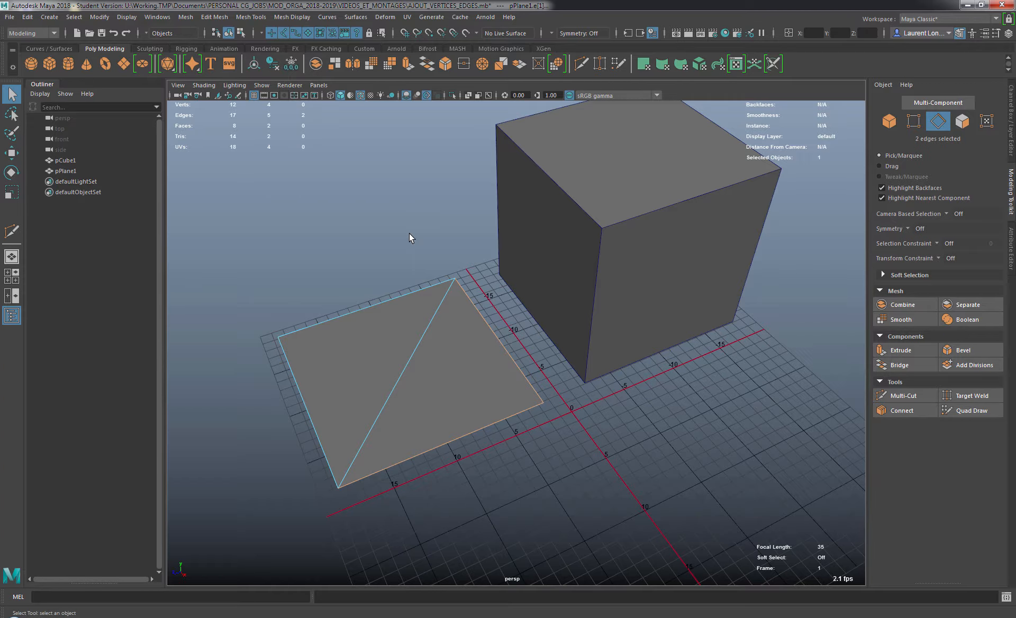
pyautogui.press('g')
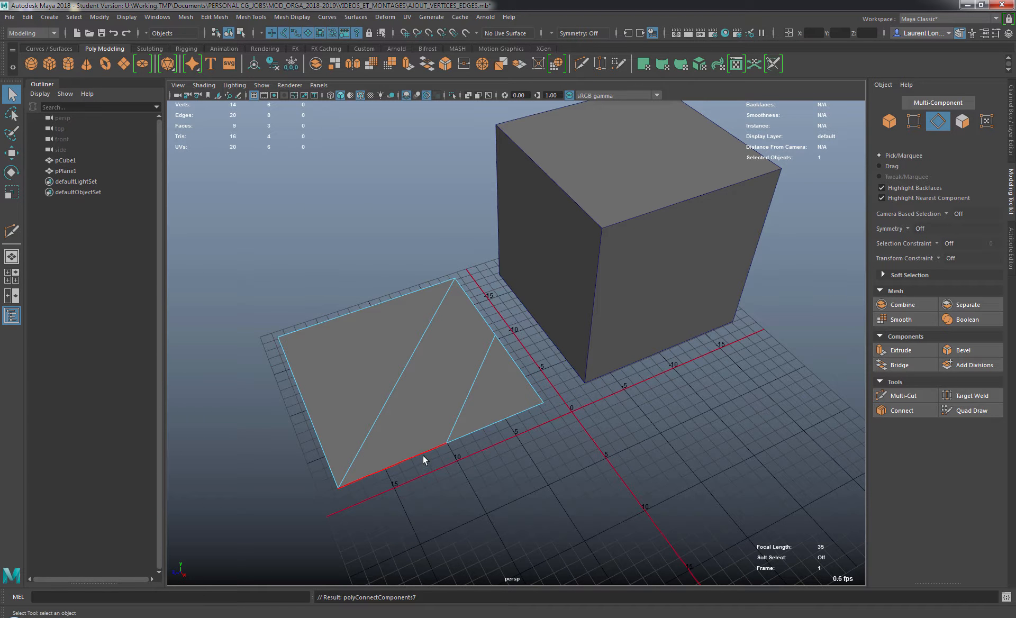
# Step: Activate the Connect Tool on the plane's two inner diagonal edges and set its segments to 10
pyautogui.keyDown('alt'); pyautogui.moveTo(481, 379); pyautogui.dragTo(520, 369); pyautogui.keyUp('alt')
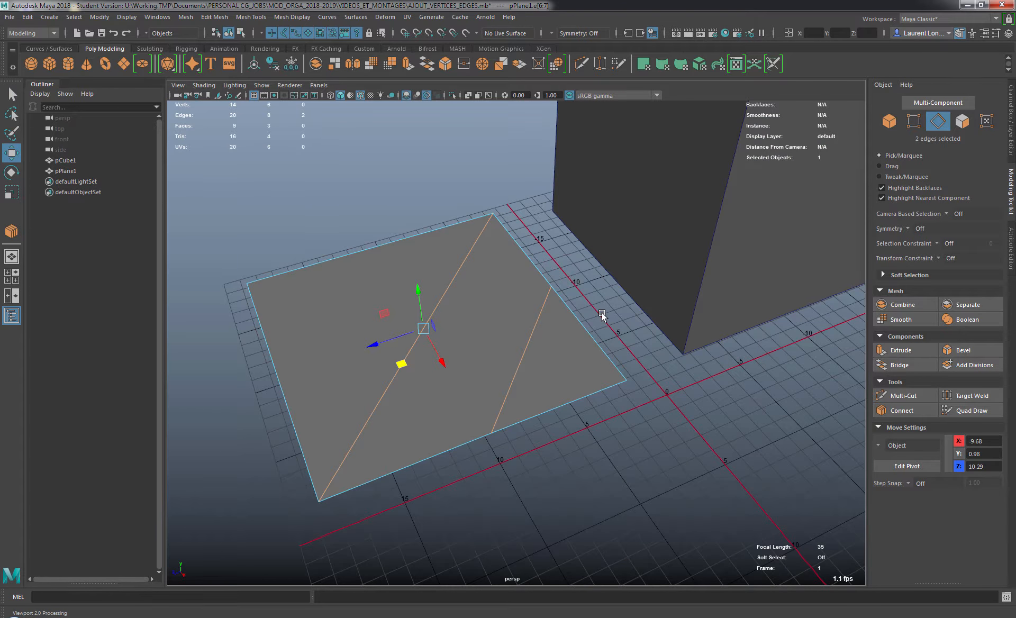
pyautogui.keyDown('shift'); pyautogui.moveTo(603, 309); pyautogui.dragTo(580, 495, button='right'); pyautogui.keyUp('shift')
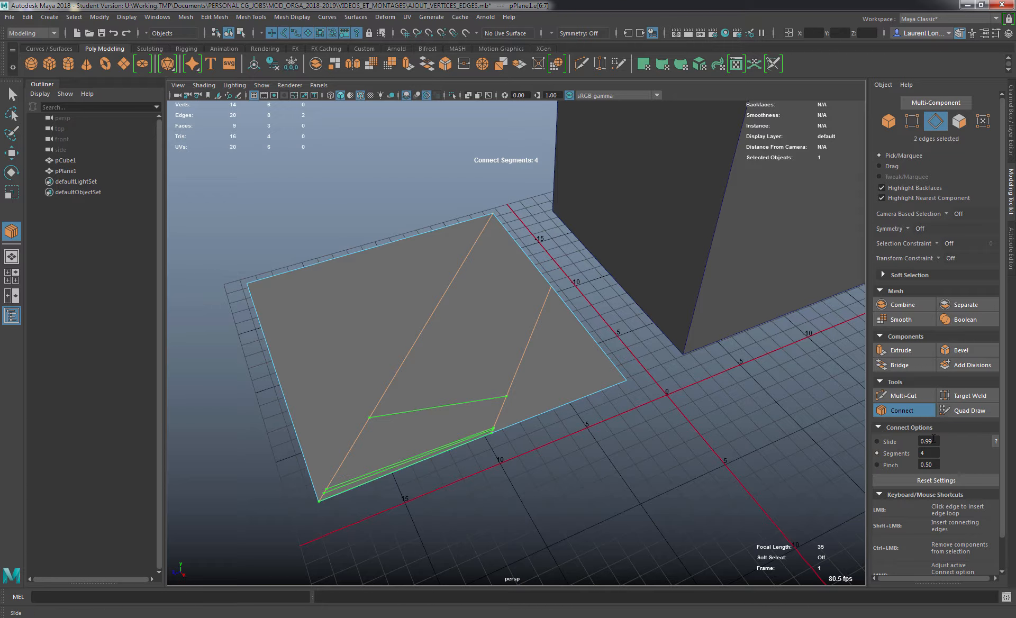
pyautogui.doubleClick(929, 453)
pyautogui.write('10')
pyautogui.press('Return')
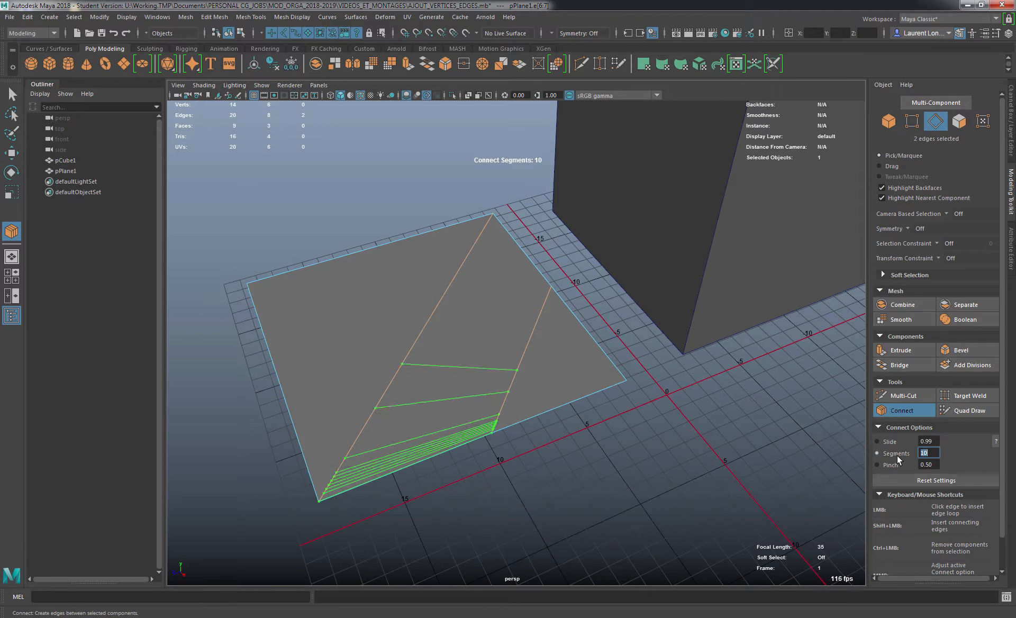
# Step: Interactively raise the Connect Tool's segments to 17 and adjust its slide to 0.50
pyautogui.keyDown('alt'); pyautogui.moveTo(544, 401); pyautogui.dragTo(574, 409); pyautogui.keyUp('alt')
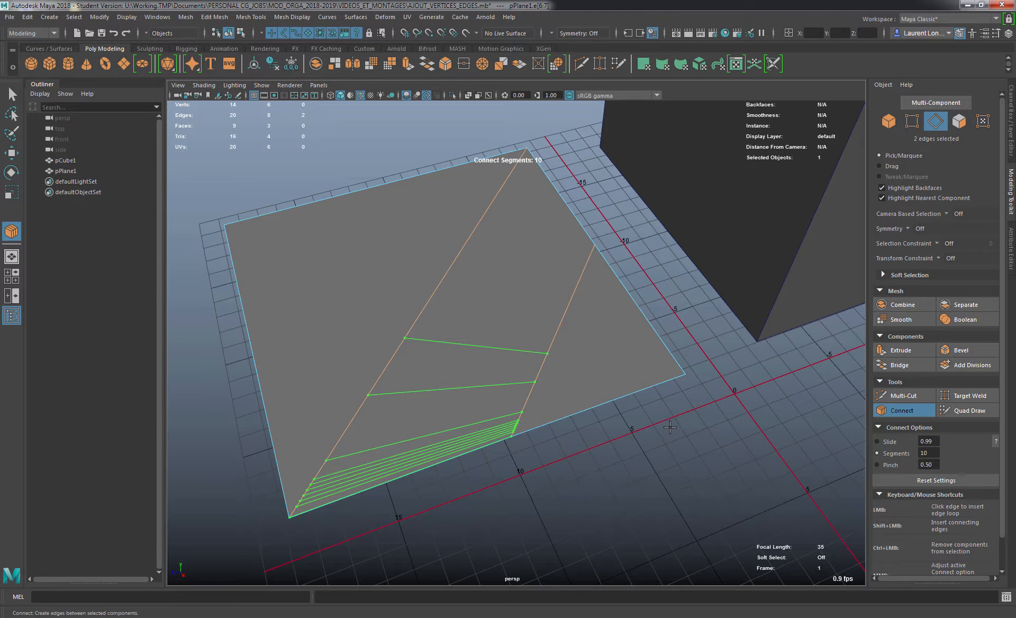
pyautogui.moveTo(670, 427); pyautogui.dragTo(722, 418, button='middle')
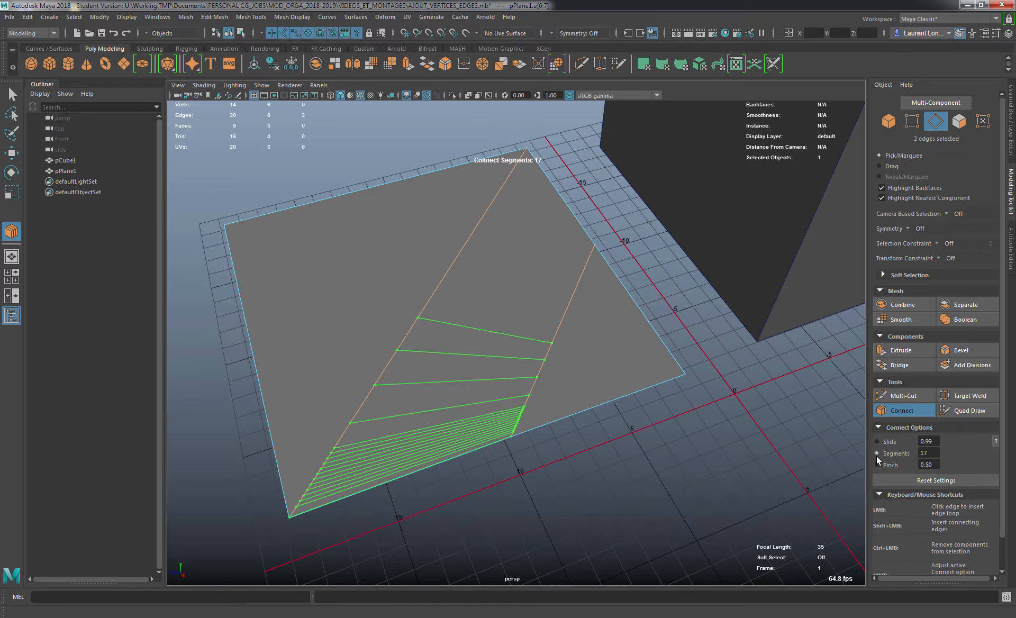
pyautogui.click(891, 442)
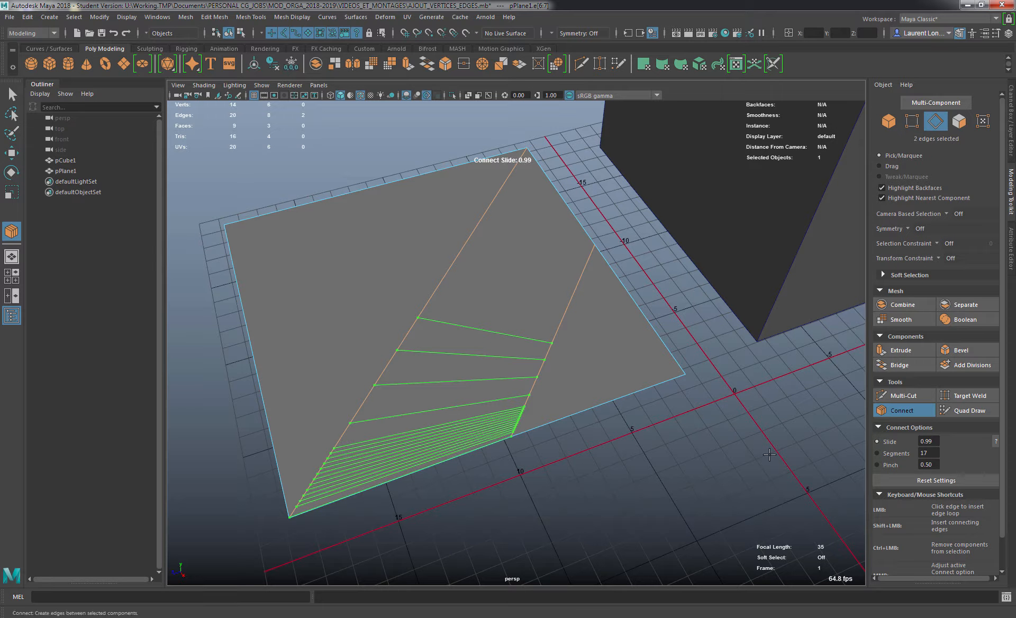
pyautogui.moveTo(640, 403); pyautogui.dragTo(591, 446, button='middle')
# Step: Set the connection to 4 segments and adjust its slide to about 0.48
pyautogui.moveTo(934, 454); pyautogui.dragTo(877, 454)
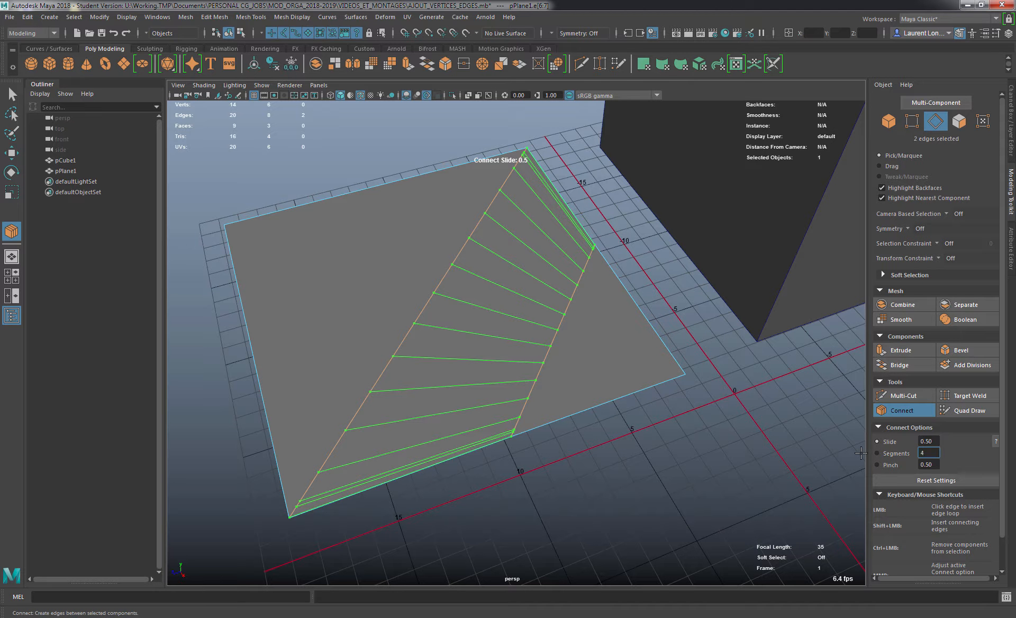
pyautogui.press('Return')
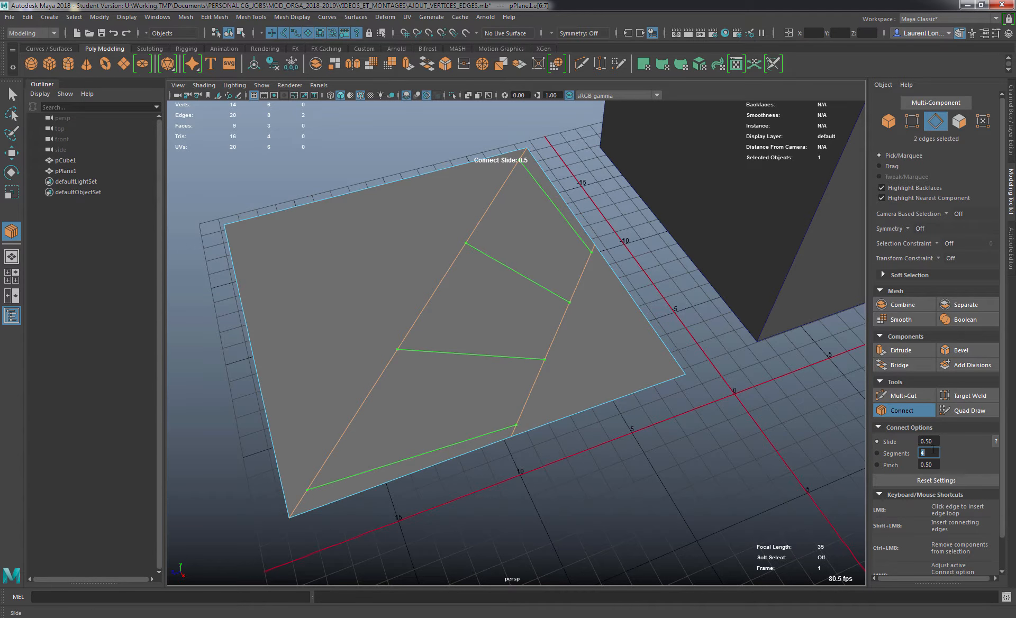
pyautogui.click(936, 444)
pyautogui.moveTo(617, 373); pyautogui.dragTo(609, 414, button='middle')
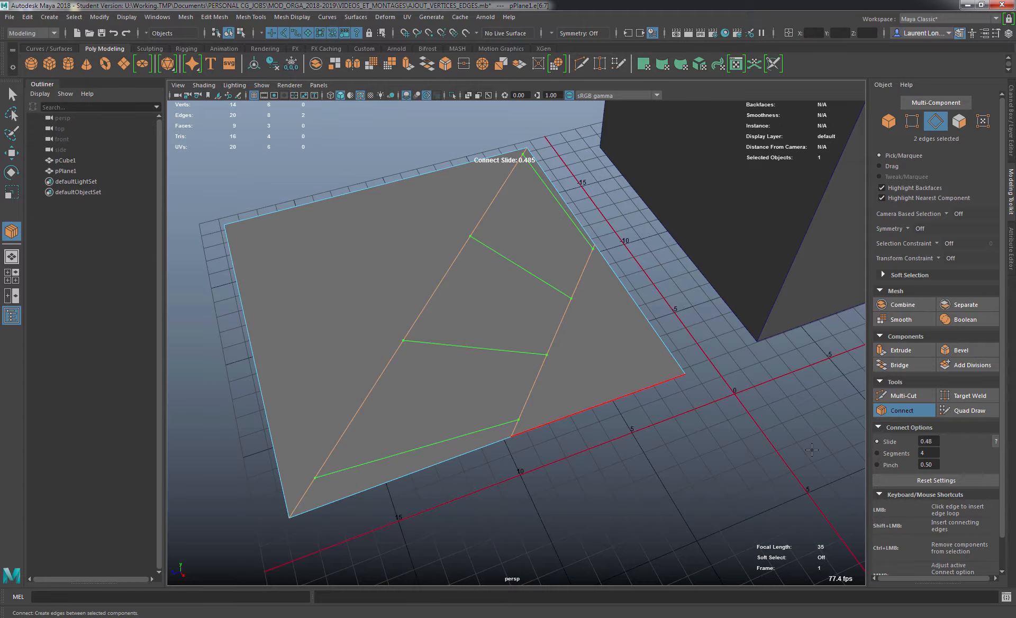
# Step: Adjust the connection's pinch to -0.14 and finish the Connect operation
pyautogui.click(887, 465)
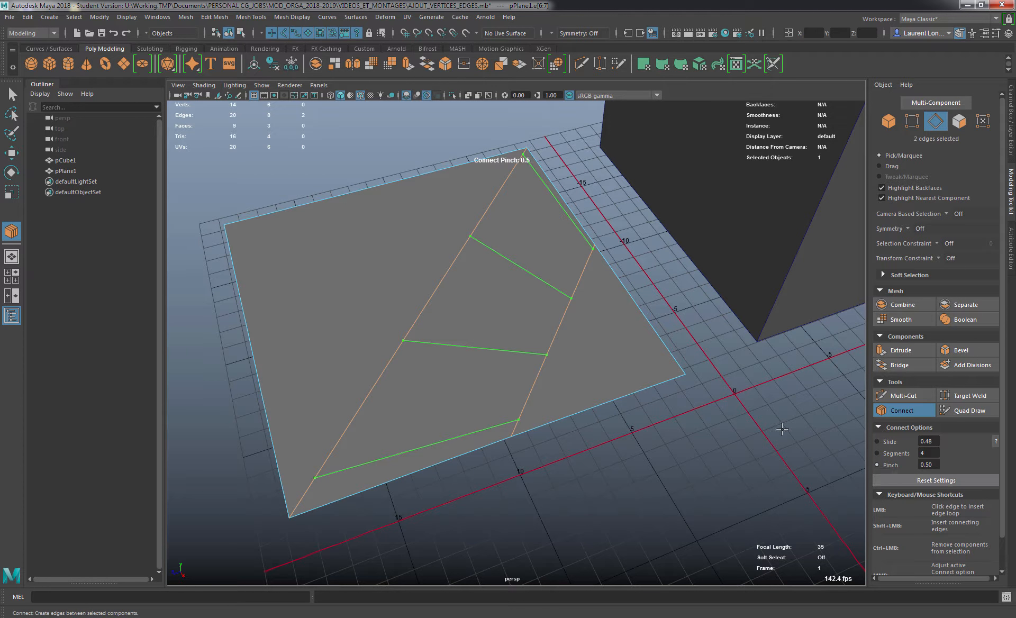
pyautogui.moveTo(616, 341); pyautogui.dragTo(552, 360, button='middle')
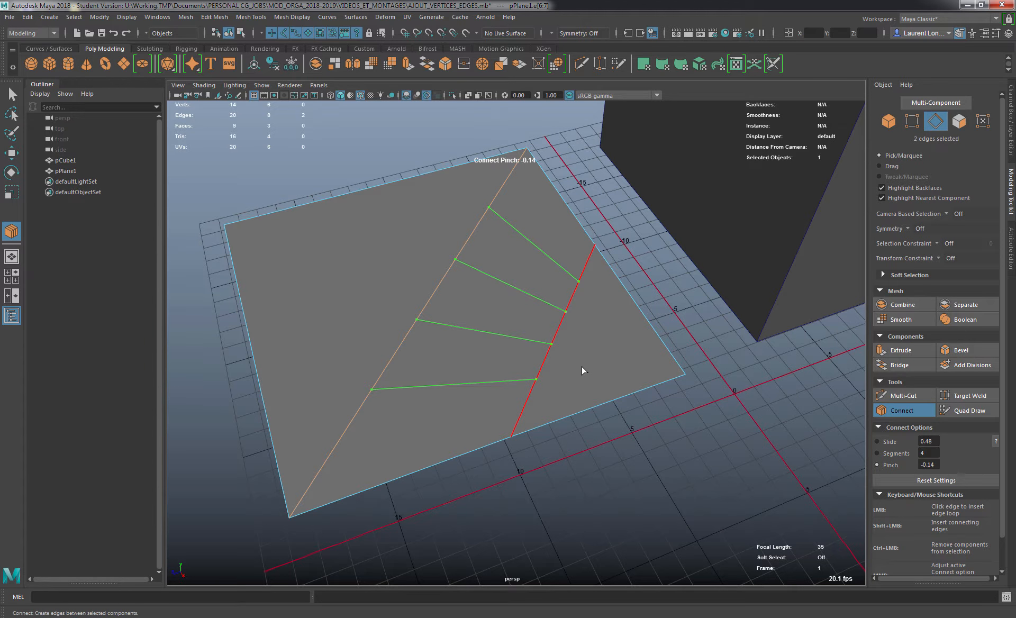
pyautogui.press('w')
pyautogui.keyDown('alt'); pyautogui.moveTo(551, 369); pyautogui.dragTo(557, 365); pyautogui.keyUp('alt')
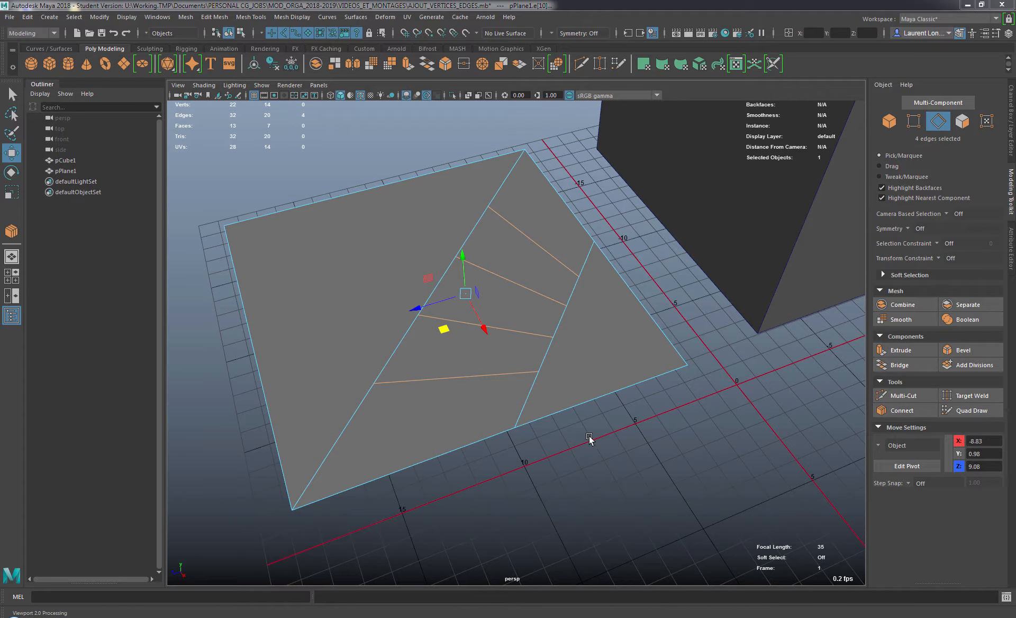
# Step: Select the four connecting edges between the two inner diagonals and delete them
pyautogui.moveTo(543, 401)
pyautogui.keyDown('alt'); pyautogui.mouseDown()
pyautogui.moveTo(540, 411)
pyautogui.moveTo(551, 411)
pyautogui.moveTo(541, 409)
pyautogui.mouseUp(); pyautogui.keyUp('alt')
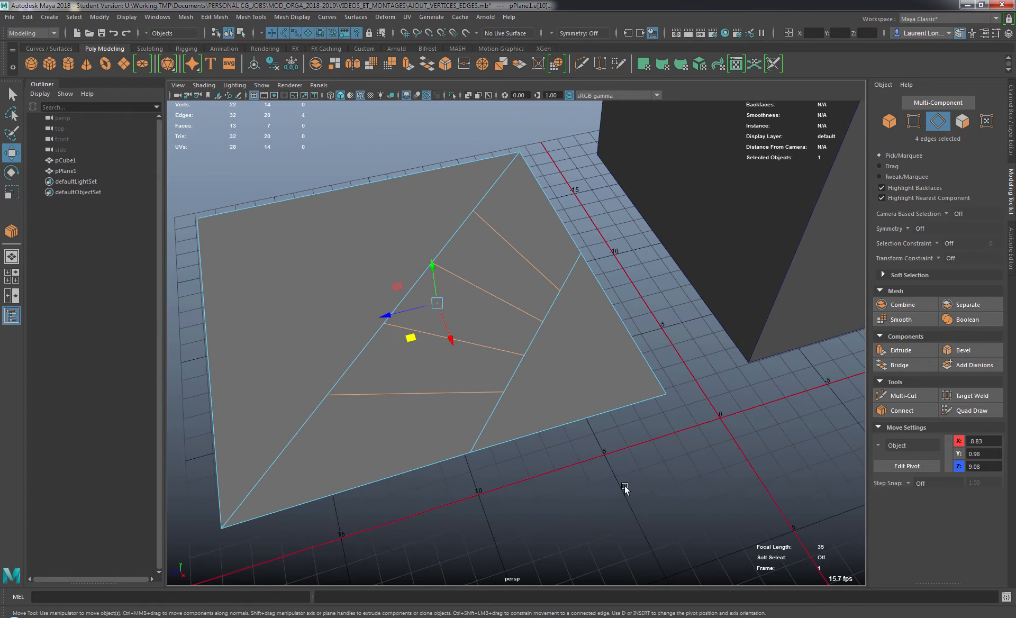
pyautogui.click(609, 463)
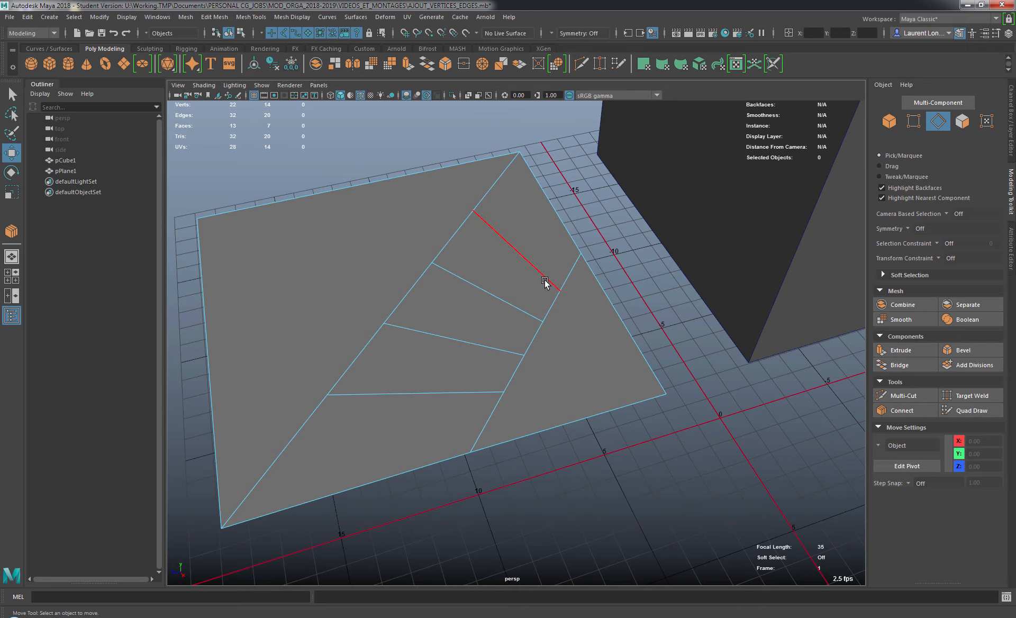
pyautogui.click(521, 312)
pyautogui.keyDown('shift'); pyautogui.click(520, 314); pyautogui.keyUp('shift')
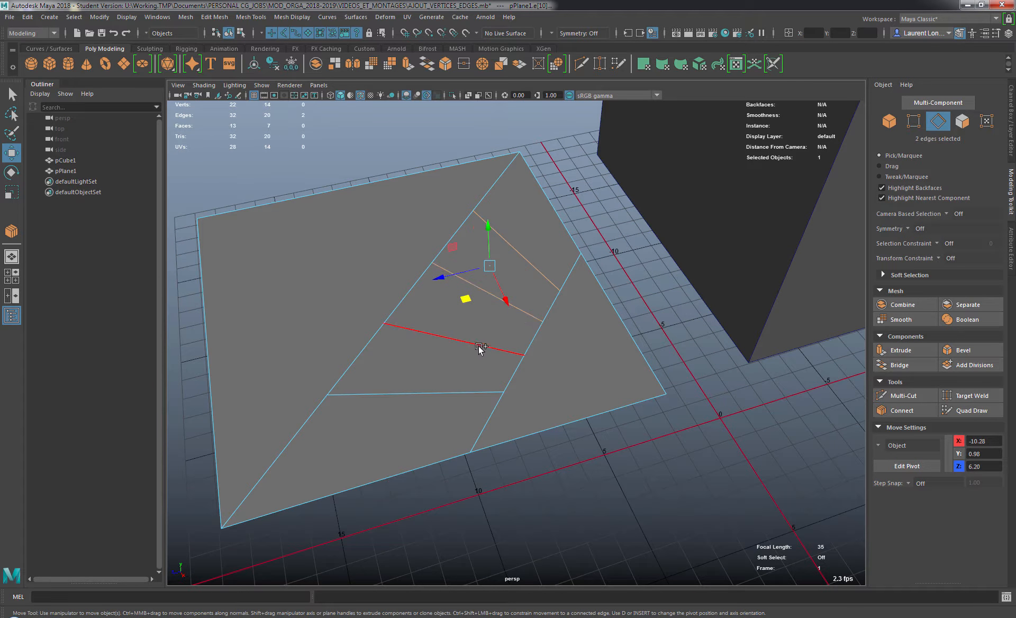
pyautogui.keyDown('shift'); pyautogui.click(479, 345); pyautogui.keyUp('shift')
pyautogui.keyDown('shift'); pyautogui.click(453, 393); pyautogui.keyUp('shift')
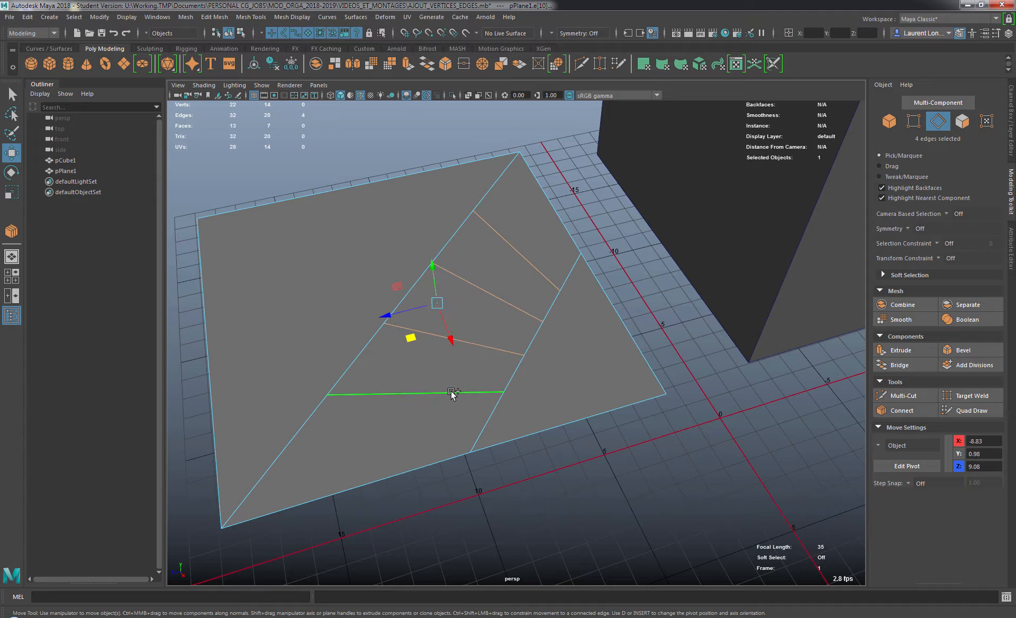
pyautogui.press('Delete')
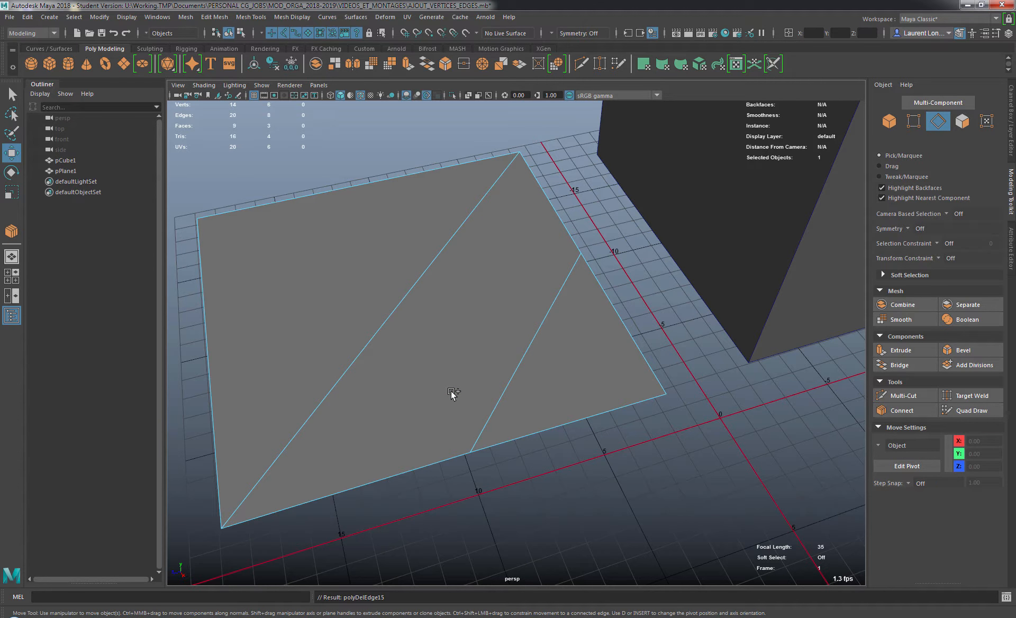
# Step: Select the plane's two inner diagonal edges again and start the Connect Tool on them
pyautogui.keyDown('alt'); pyautogui.moveTo(484, 330); pyautogui.dragTo(412, 298, button='right'); pyautogui.keyUp('alt')
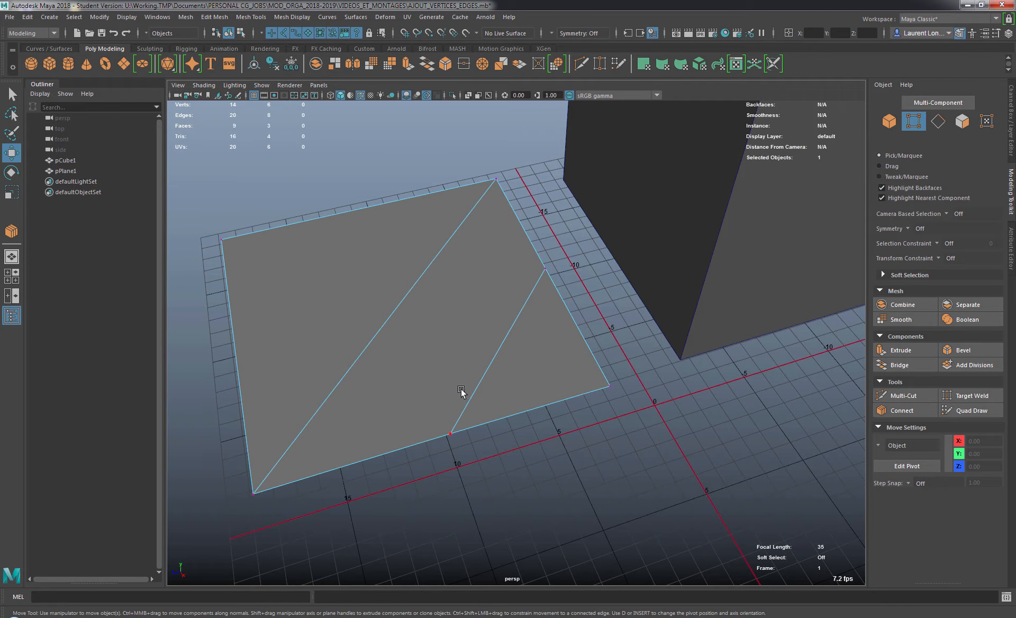
pyautogui.moveTo(464, 322); pyautogui.dragTo(467, 295, button='right')
pyautogui.click(501, 350)
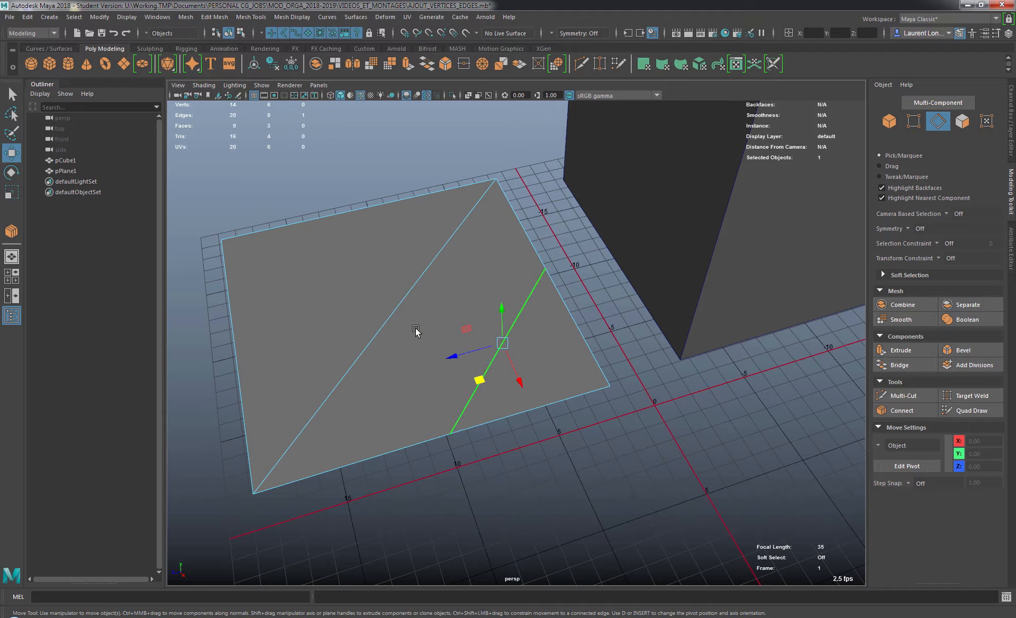
pyautogui.keyDown('shift'); pyautogui.click(386, 320); pyautogui.keyUp('shift')
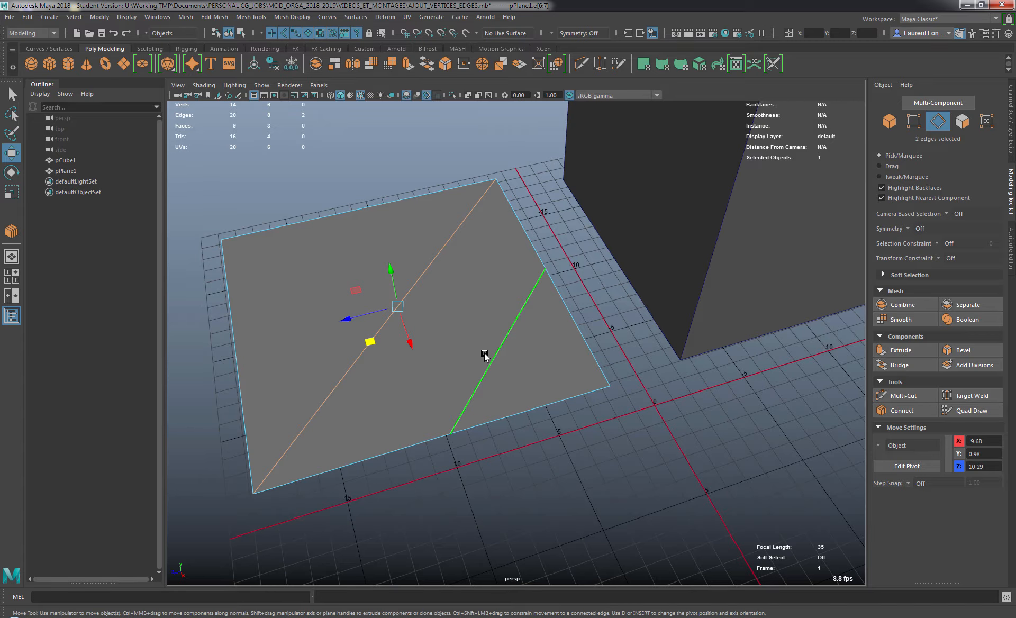
pyautogui.keyDown('shift'); pyautogui.rightClick(553, 243); pyautogui.keyUp('shift')
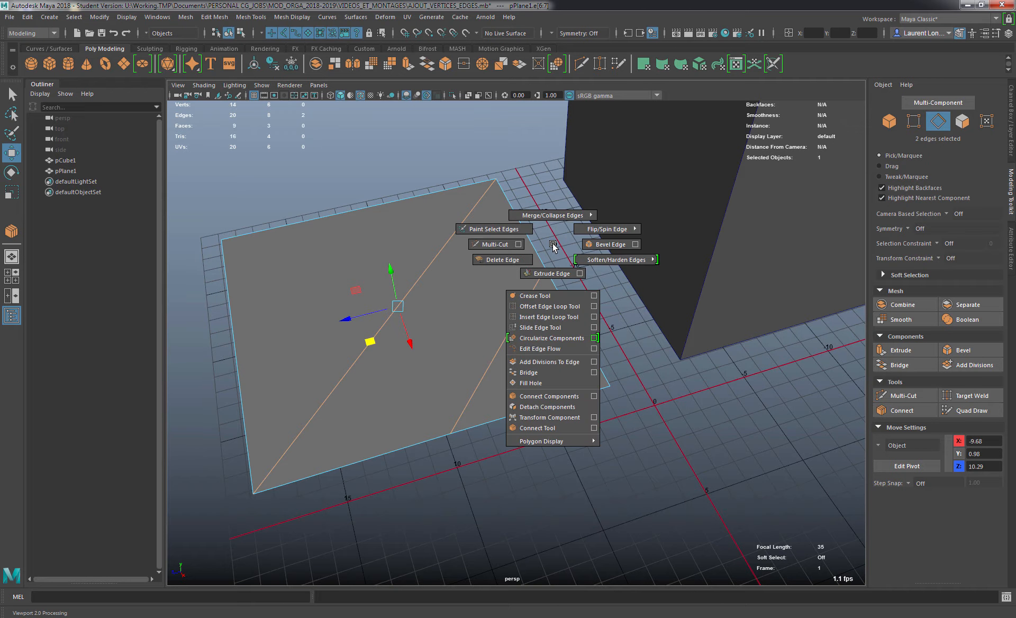
pyautogui.click(540, 428)
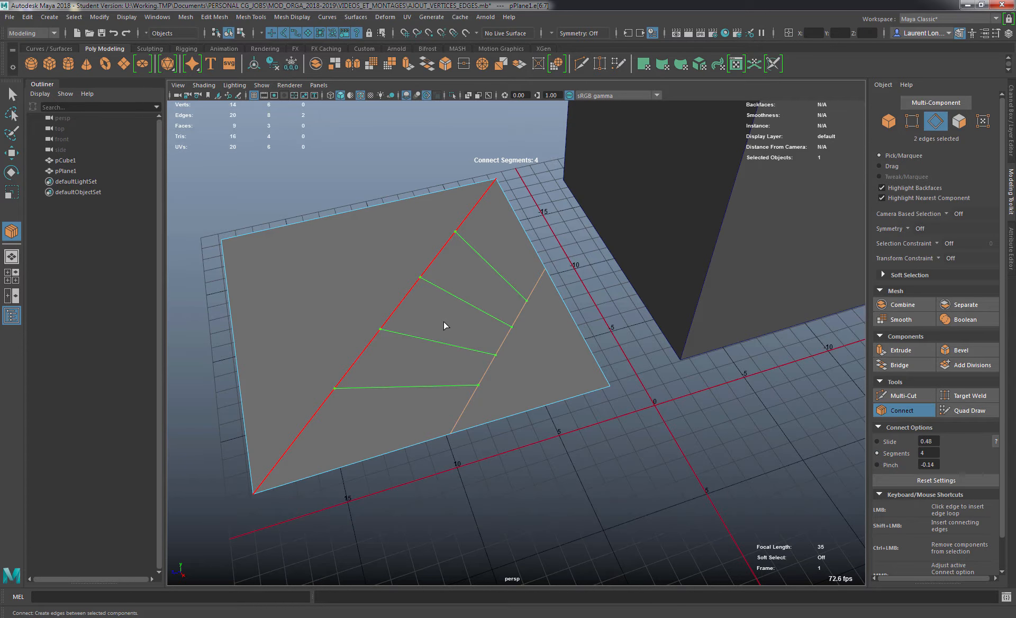
pyautogui.keyDown('alt'); pyautogui.moveTo(443, 322); pyautogui.dragTo(486, 326, button='middle'); pyautogui.keyUp('alt')
pyautogui.keyDown('alt'); pyautogui.moveTo(486, 326); pyautogui.dragTo(496, 322); pyautogui.keyUp('alt')
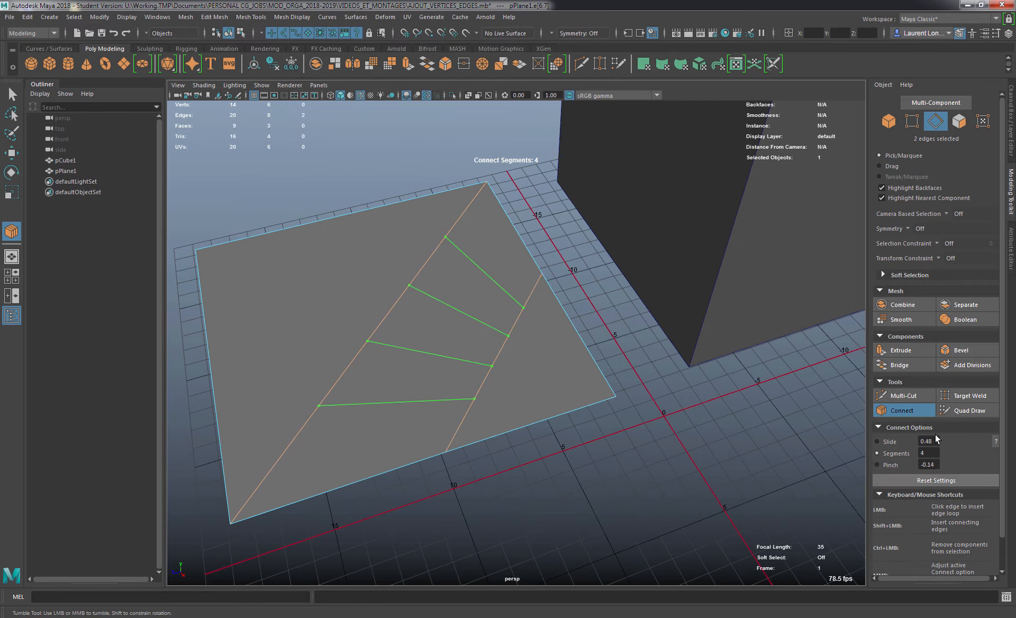
pyautogui.keyDown('alt'); pyautogui.moveTo(522, 345); pyautogui.dragTo(444, 347, button='middle'); pyautogui.keyUp('alt')
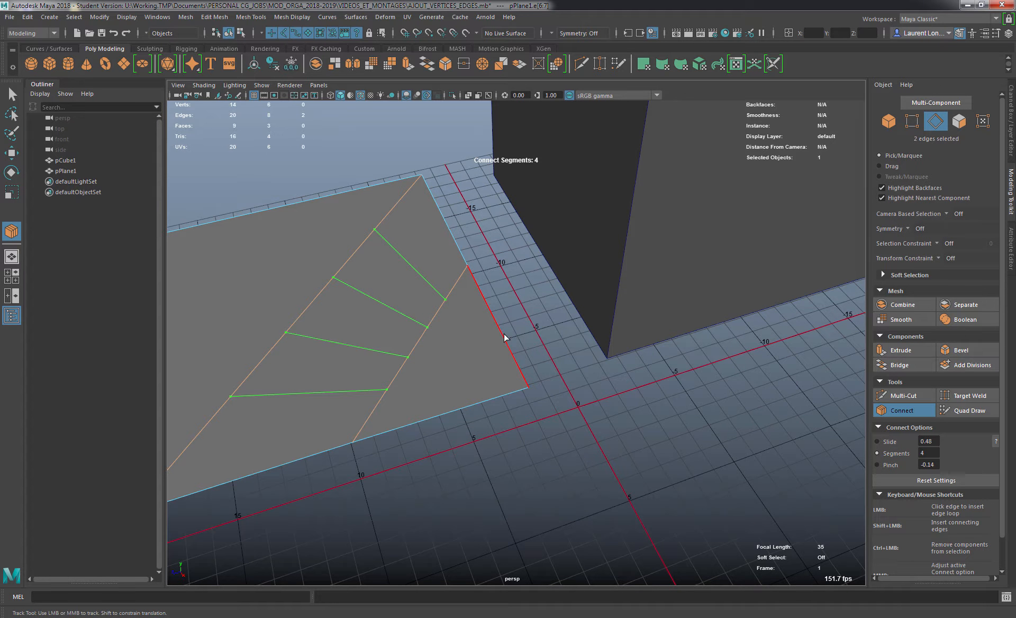
pyautogui.keyDown('alt'); pyautogui.moveTo(504, 338); pyautogui.dragTo(547, 336, button='middle'); pyautogui.keyUp('alt')
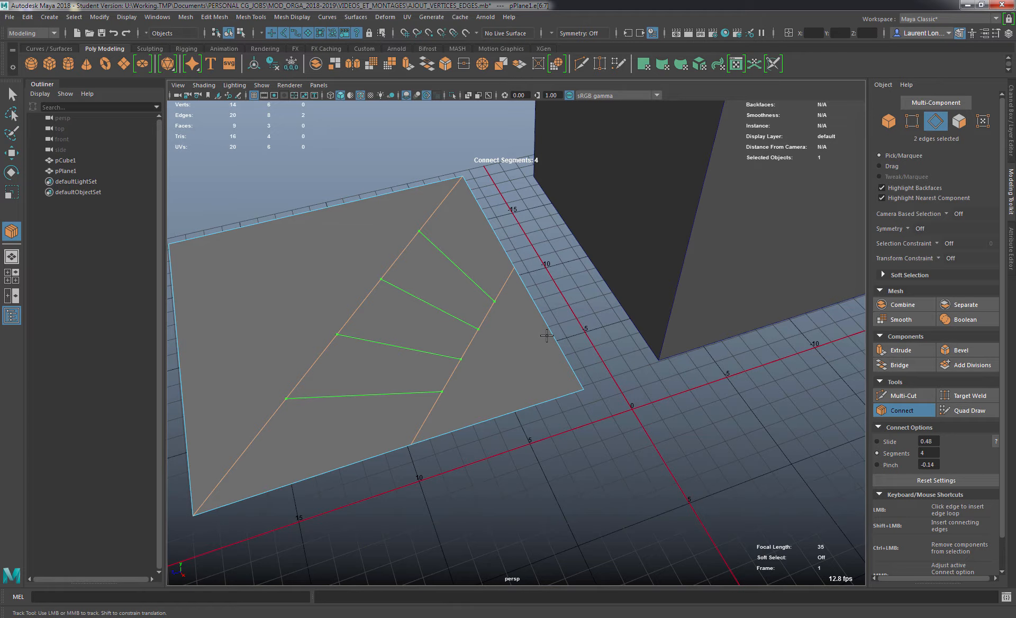
pyautogui.keyDown('shift'); pyautogui.rightClick(580, 294); pyautogui.keyUp('shift')
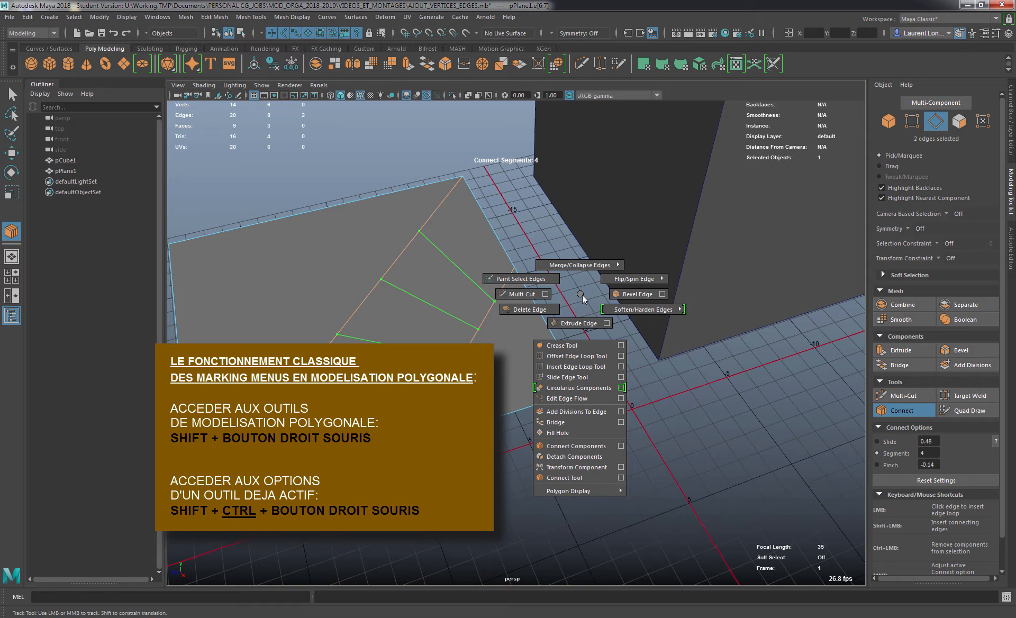
pyautogui.click(582, 294)
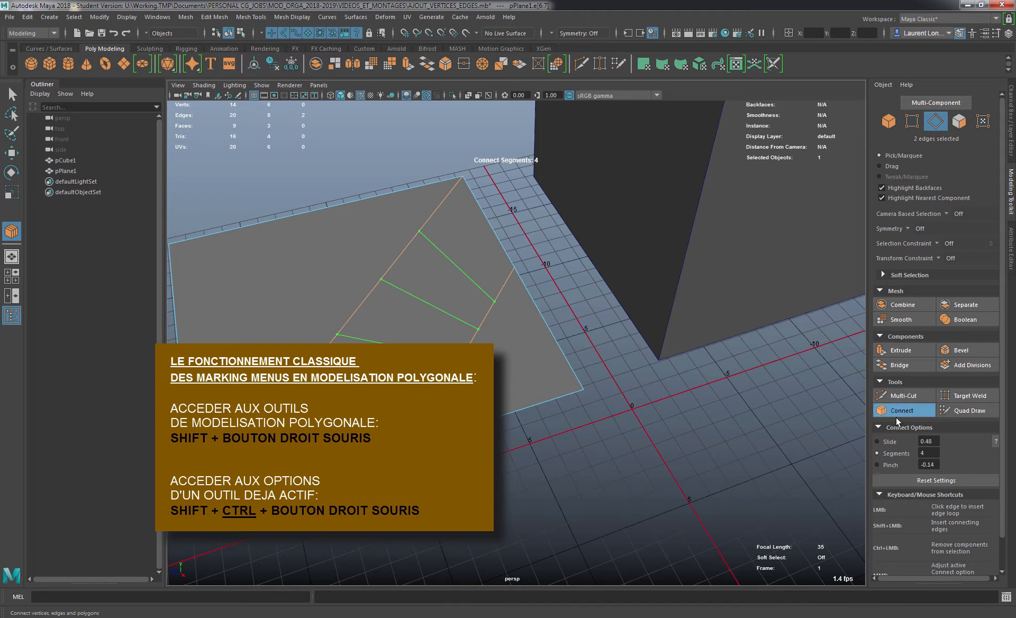
# Step: Adjust the slide of the connection between the plane's two diagonals to about 0.465 and raise its segments to 8
pyautogui.keyDown('ctrl'); pyautogui.keyDown('shift'); pyautogui.rightClick(554, 289); pyautogui.keyUp('shift'); pyautogui.keyUp('ctrl')
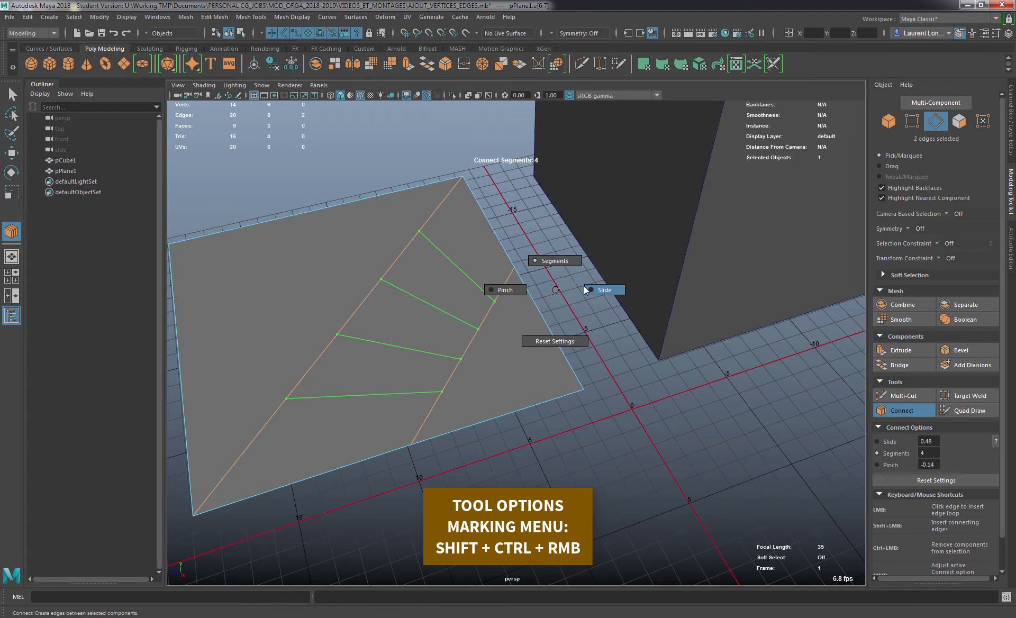
pyautogui.keyDown('ctrl'); pyautogui.keyDown('shift'); pyautogui.moveTo(592, 292); pyautogui.dragTo(592, 292, button='right'); pyautogui.keyUp('shift'); pyautogui.keyUp('ctrl')
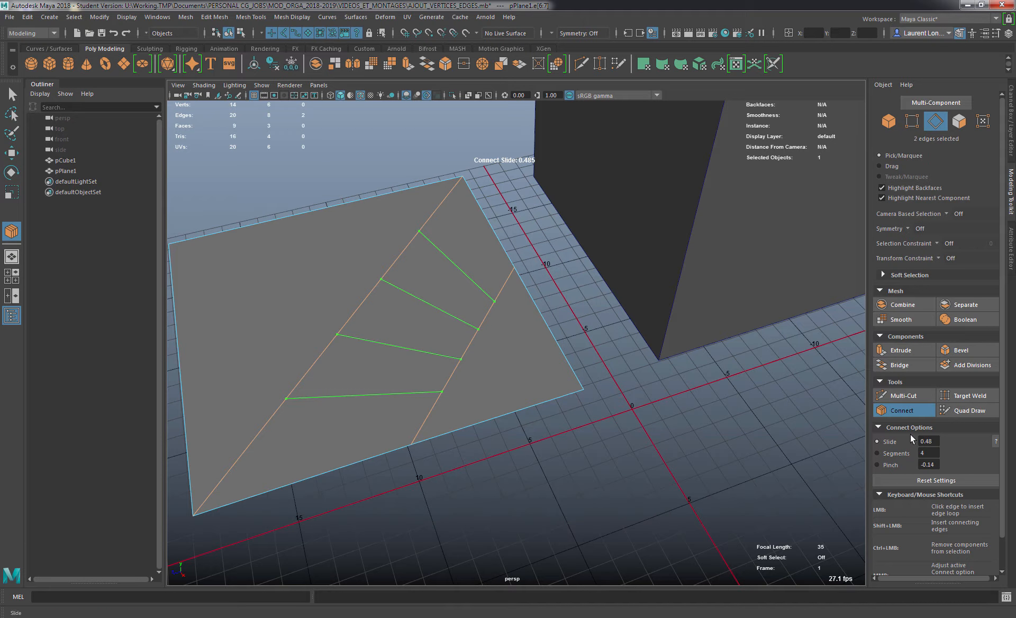
pyautogui.moveTo(555, 317)
pyautogui.mouseDown(button='middle')
pyautogui.moveTo(577, 309)
pyautogui.moveTo(553, 312)
pyautogui.mouseUp(button='middle')
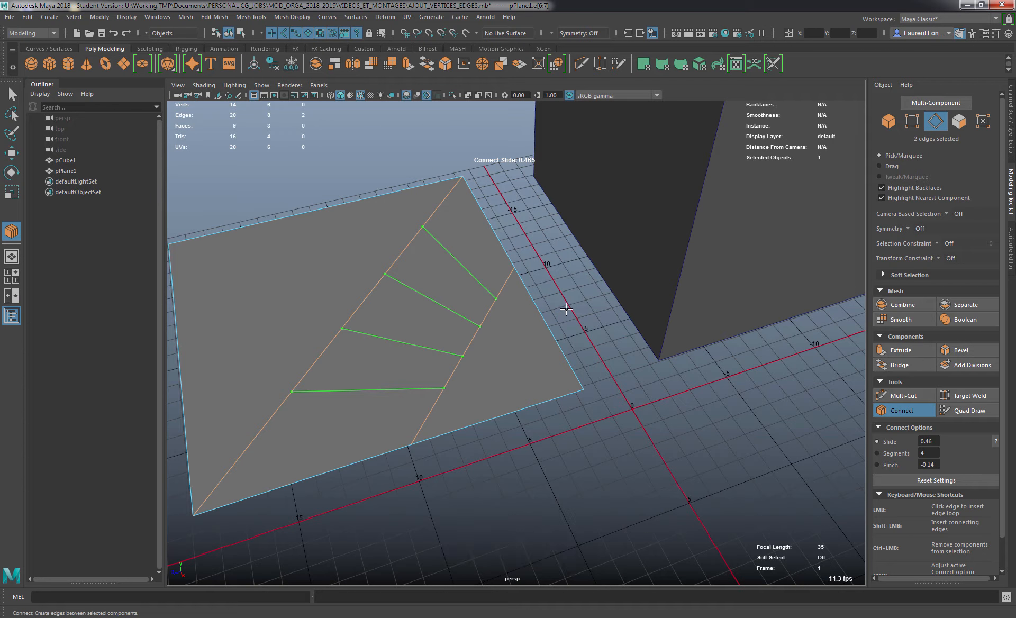
pyautogui.keyDown('ctrl'); pyautogui.keyDown('shift'); pyautogui.rightClick(572, 294); pyautogui.keyUp('shift'); pyautogui.keyUp('ctrl')
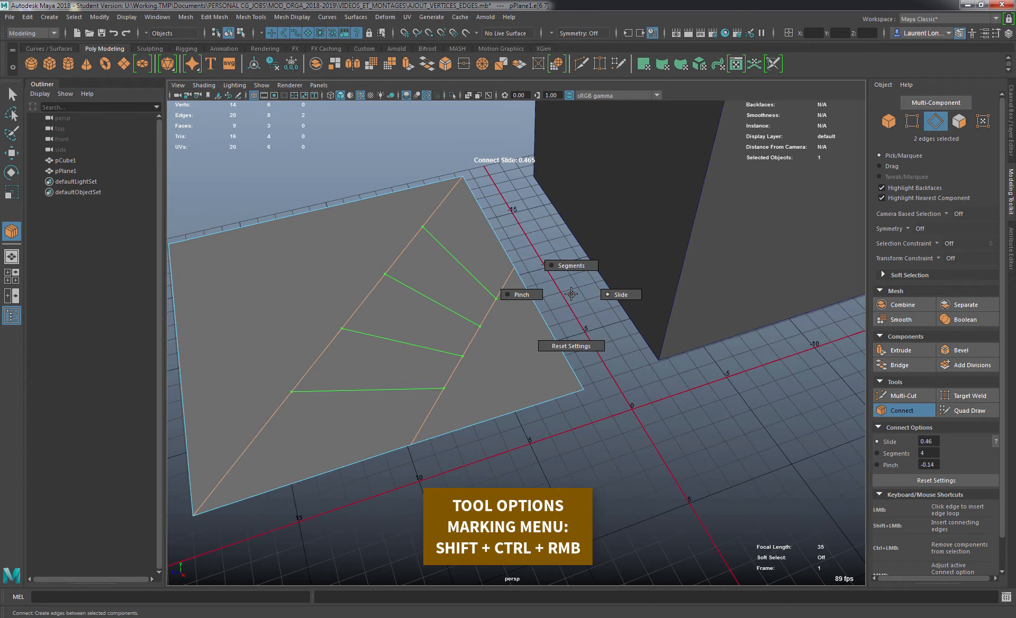
pyautogui.click(550, 262)
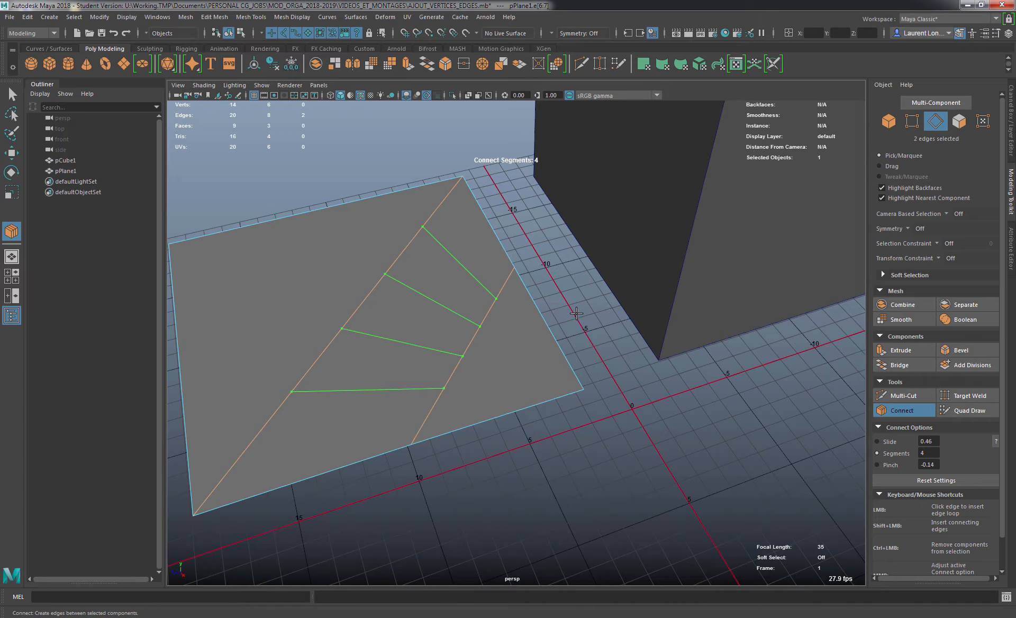
pyautogui.moveTo(576, 314); pyautogui.dragTo(608, 328, button='middle')
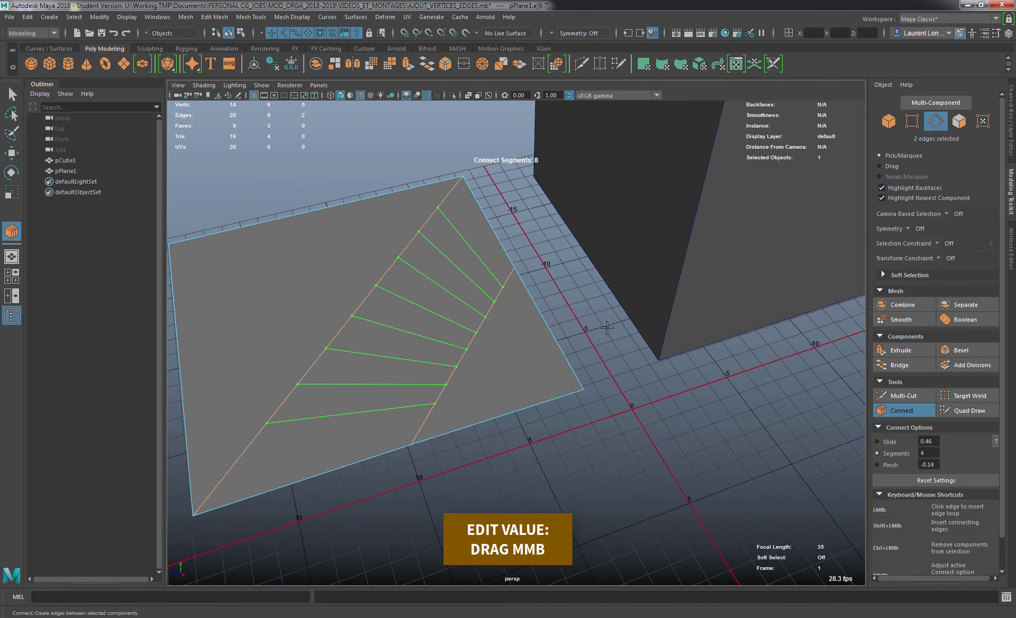
# Step: Adjust the connection's pinch to -0.68 and finish the Connect operation with the Move Tool
pyautogui.keyDown('ctrl'); pyautogui.keyDown('shift'); pyautogui.rightClick(591, 316); pyautogui.keyUp('shift'); pyautogui.keyUp('ctrl')
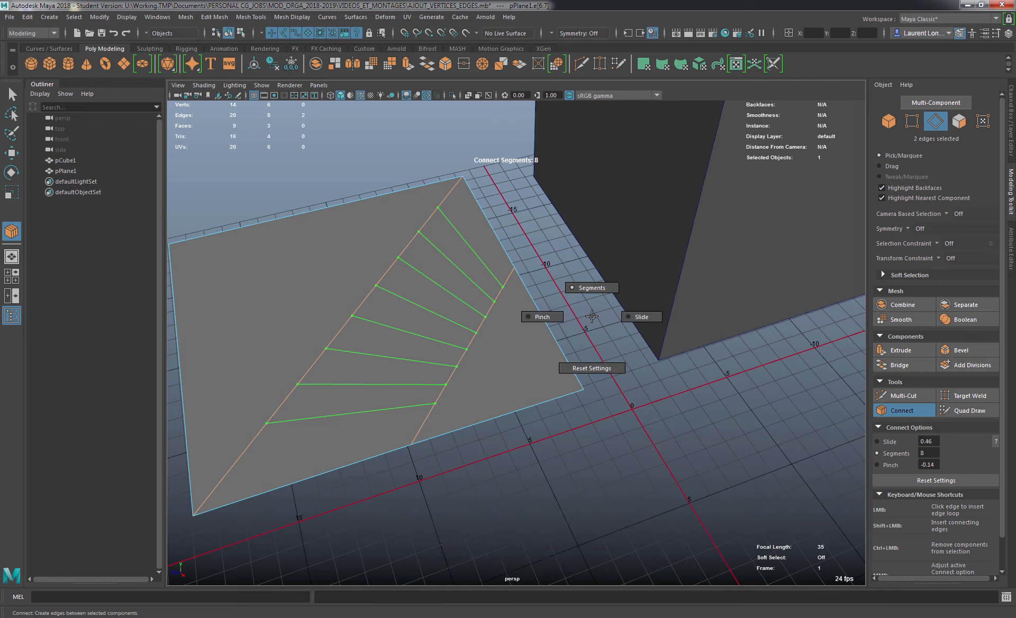
pyautogui.click(528, 318)
pyautogui.moveTo(583, 319); pyautogui.dragTo(515, 328, button='middle')
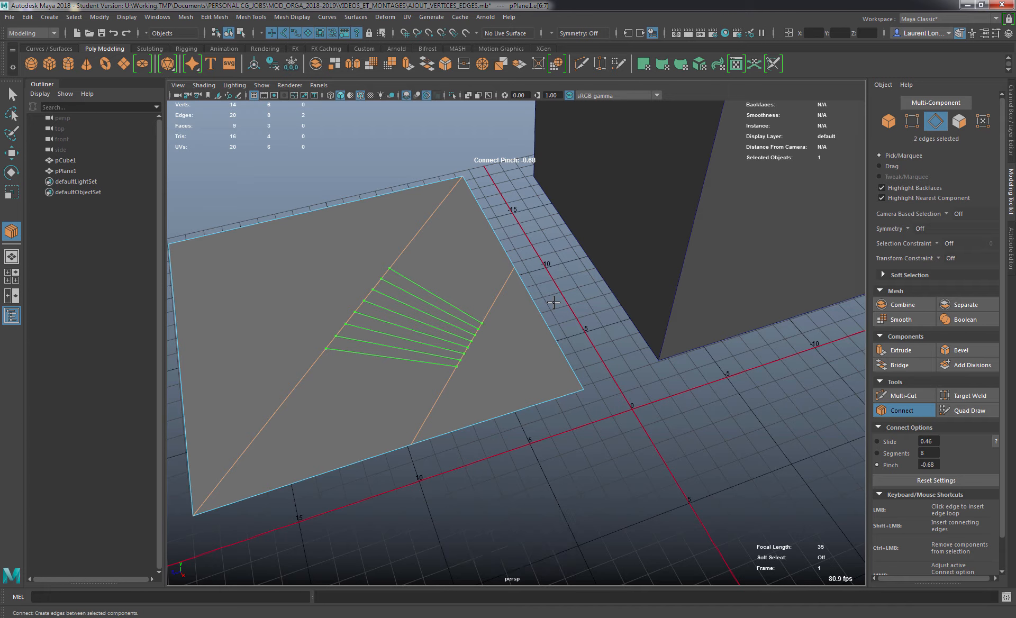
pyautogui.press('w')
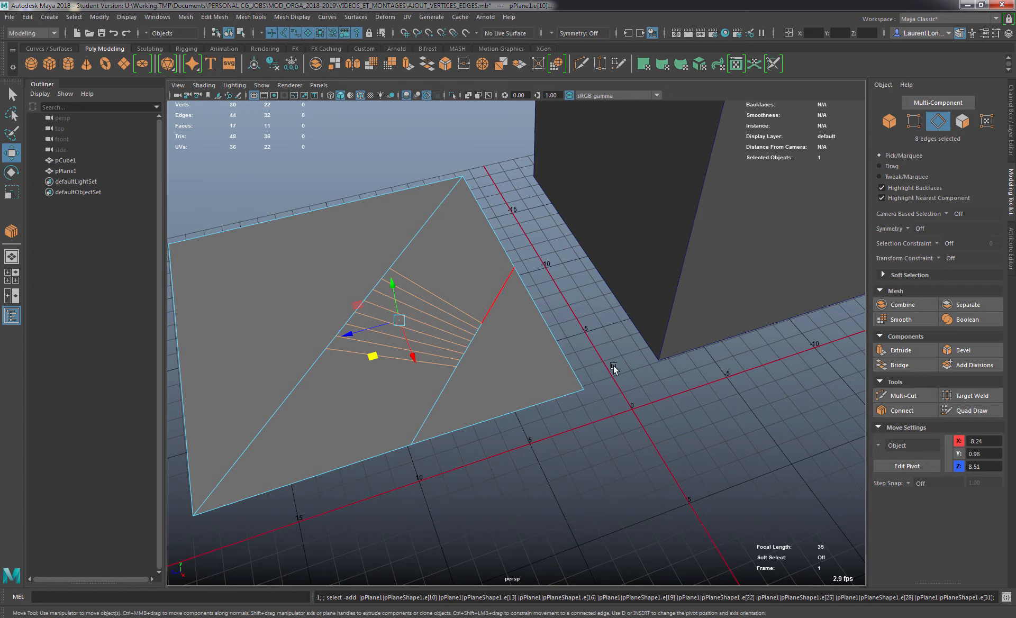
# Step: Try connecting the eight new edges across with the Connect Tool at 8 segments, and undo the result
pyautogui.click(900, 410)
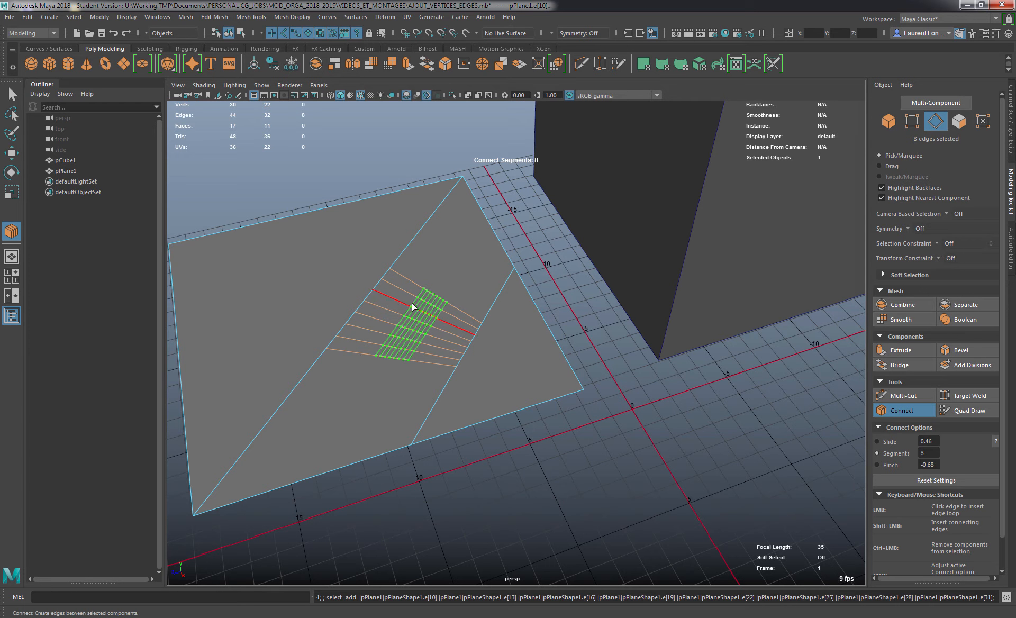
pyautogui.keyDown('alt'); pyautogui.moveTo(415, 306); pyautogui.dragTo(476, 320, button='right'); pyautogui.keyUp('alt')
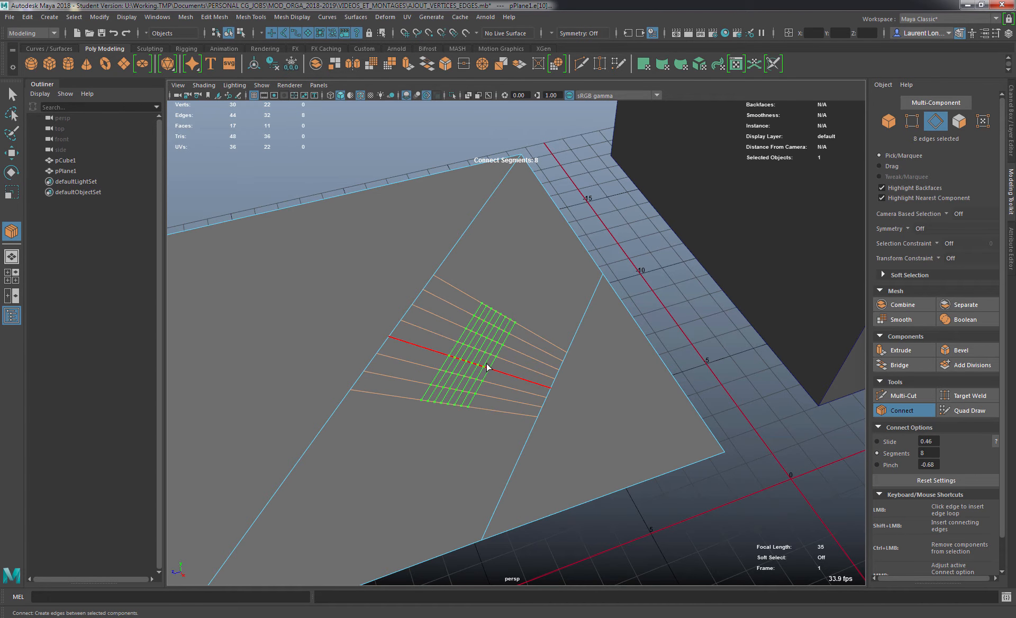
pyautogui.press('q')
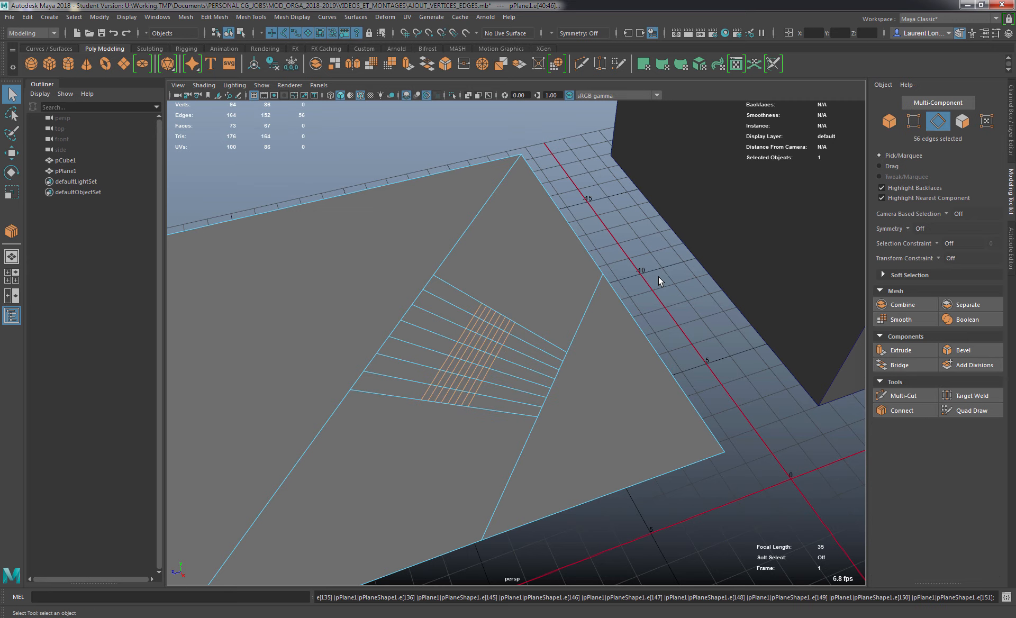
pyautogui.click(658, 276)
pyautogui.hotkey('ctrl', 'z')
pyautogui.hotkey('ctrl', 'z')
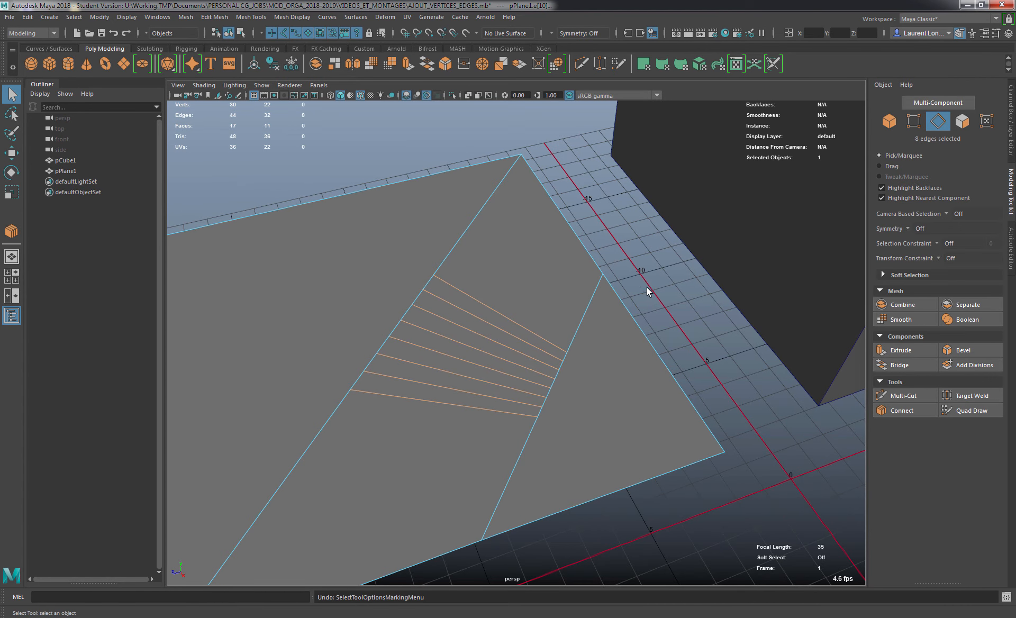
# Step: Select the ring of four parallel edges on pCube1 in edge mode and check the selection in wireframe display
pyautogui.keyDown('alt'); pyautogui.moveTo(672, 288); pyautogui.dragTo(473, 289, button='right'); pyautogui.keyUp('alt')
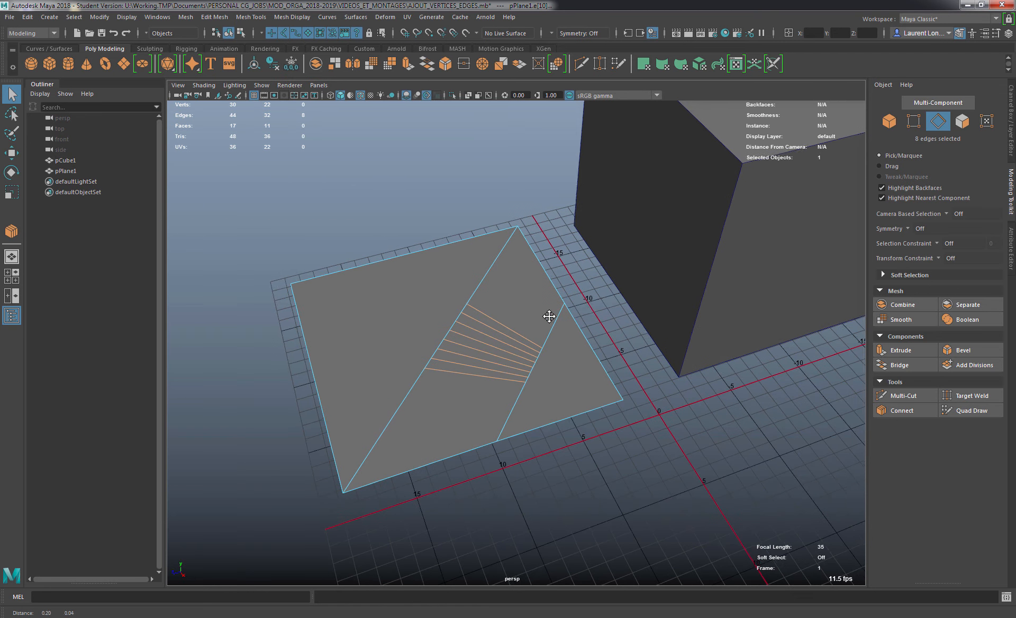
pyautogui.keyDown('alt'); pyautogui.moveTo(551, 316); pyautogui.dragTo(475, 332, button='middle'); pyautogui.keyUp('alt')
pyautogui.keyDown('alt'); pyautogui.moveTo(475, 332); pyautogui.dragTo(502, 401); pyautogui.keyUp('alt')
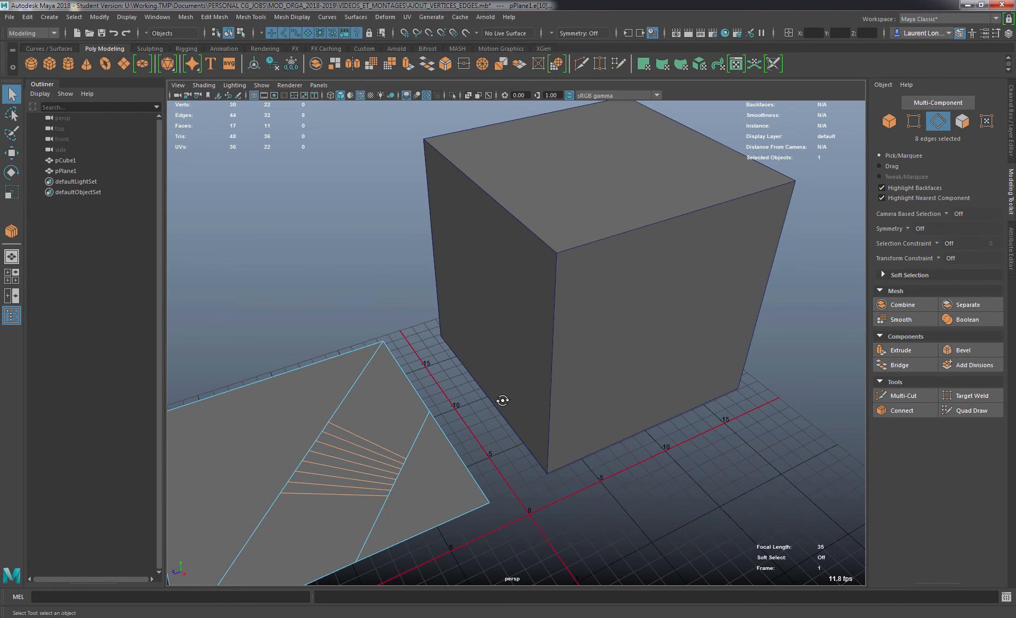
pyautogui.keyDown('alt'); pyautogui.moveTo(638, 342); pyautogui.dragTo(598, 365); pyautogui.keyUp('alt')
pyautogui.click(602, 267)
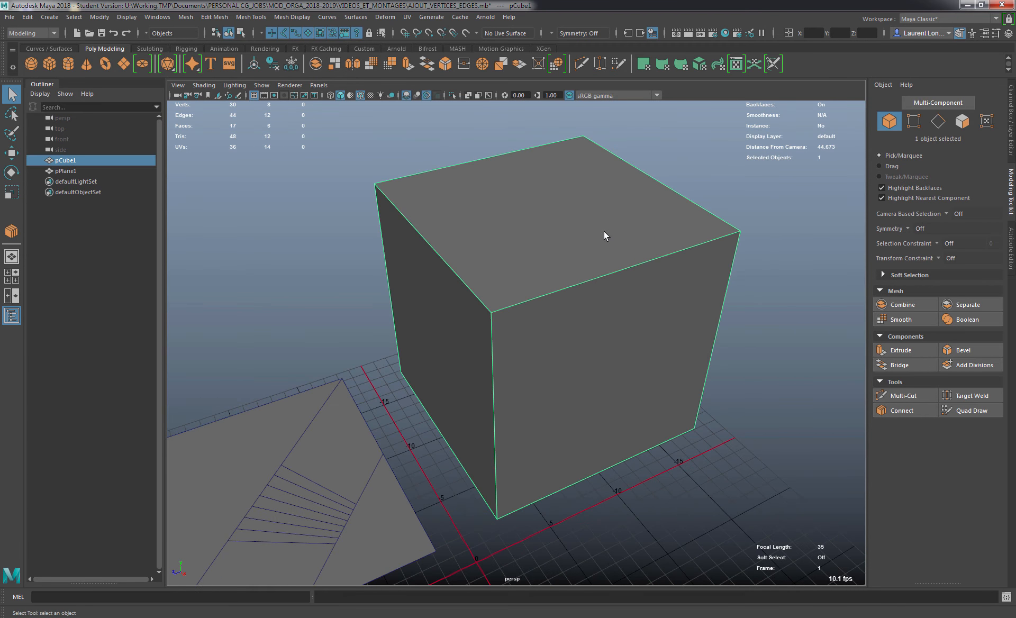
pyautogui.moveTo(604, 231); pyautogui.dragTo(593, 201, button='right')
pyautogui.click(611, 272)
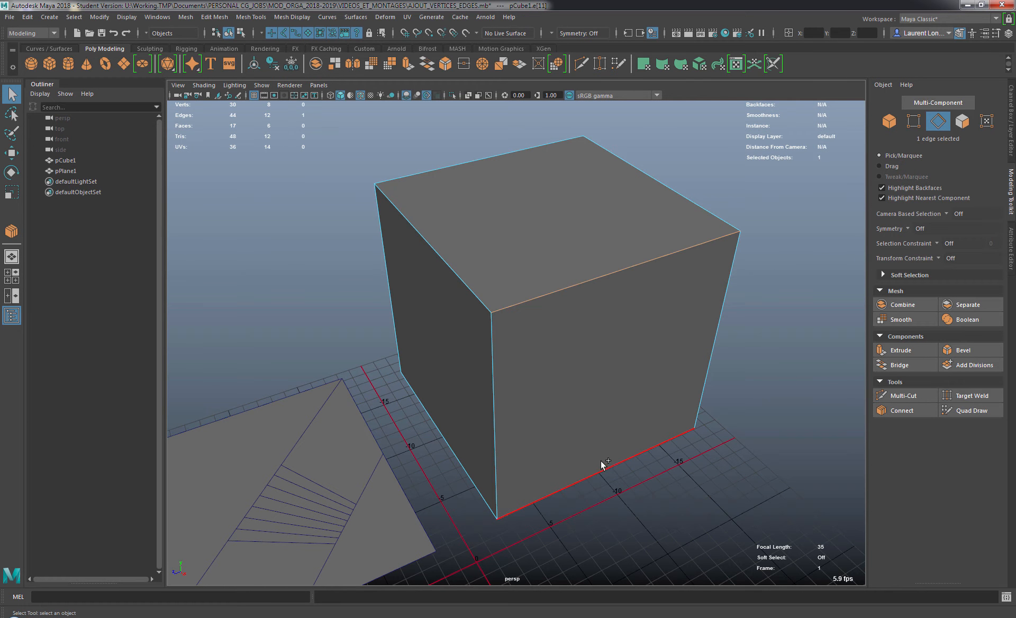
pyautogui.keyDown('shift'); pyautogui.doubleClick(605, 468); pyautogui.keyUp('shift')
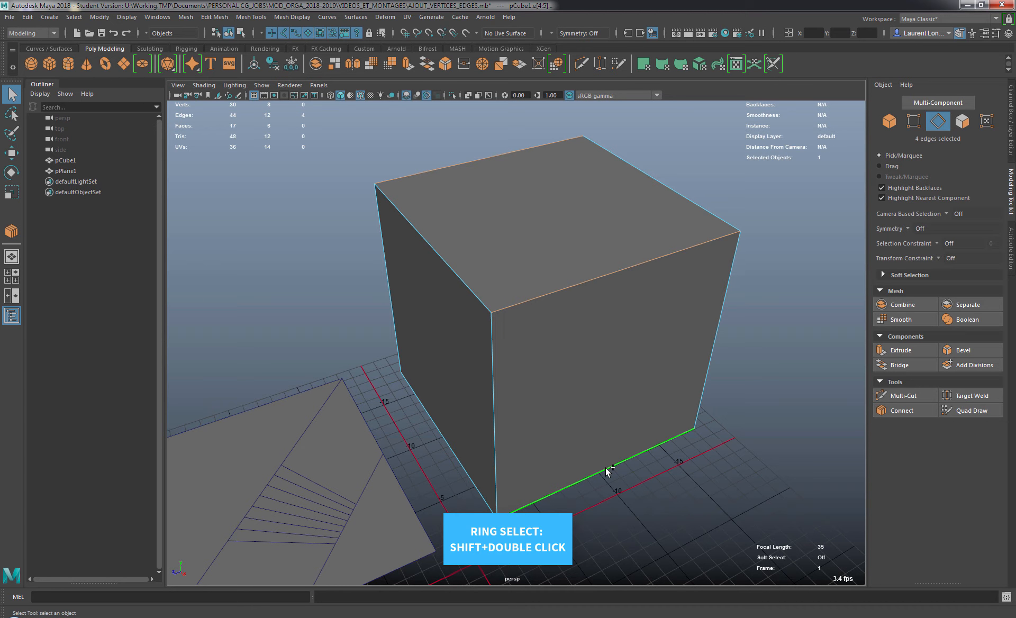
pyautogui.press('4')
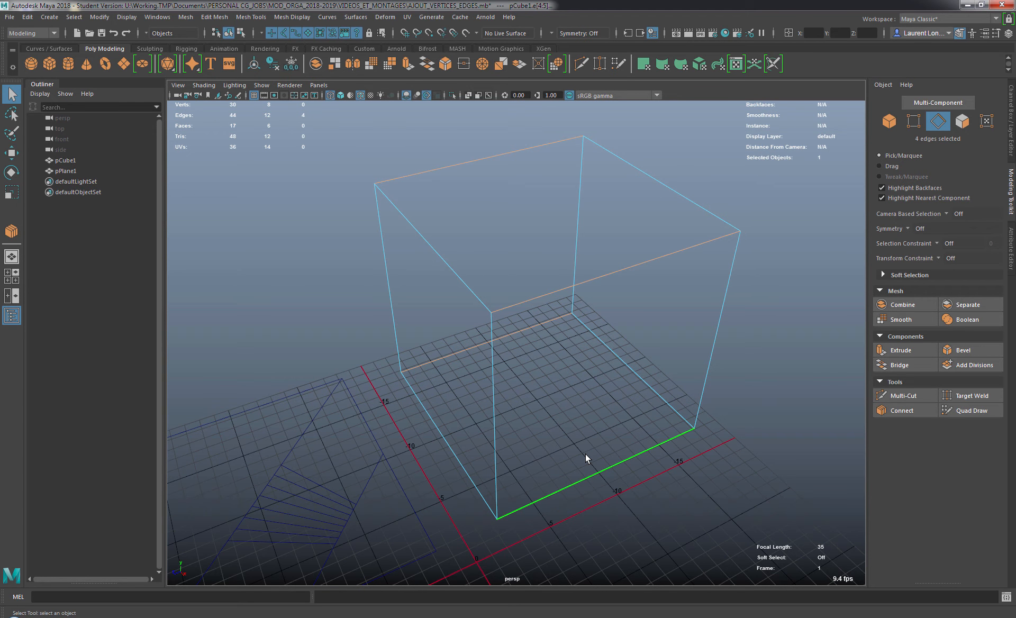
pyautogui.press('5')
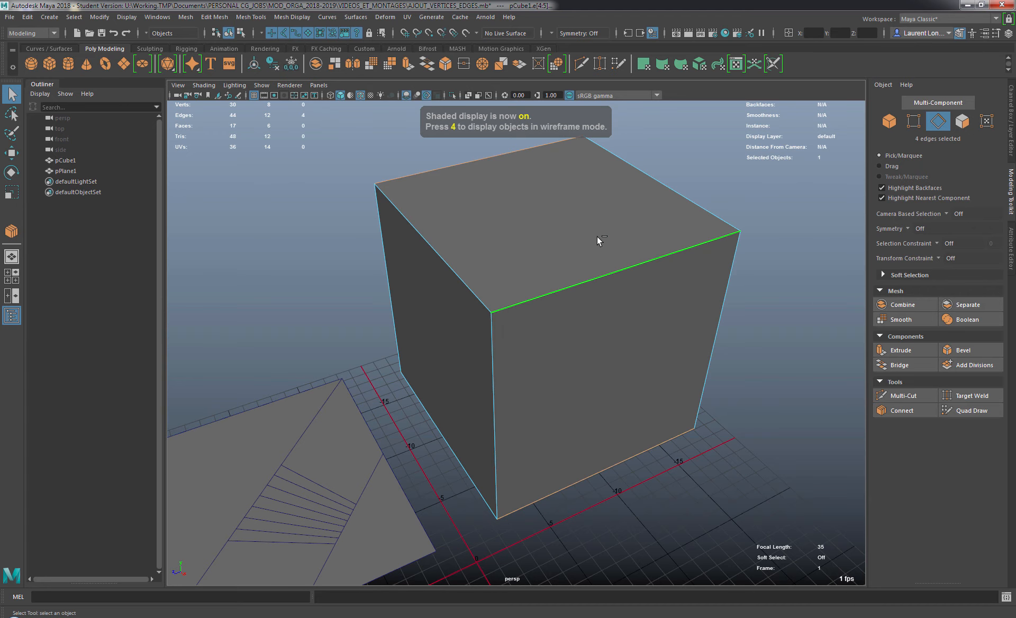
# Step: Start the Connect Tool on the cube's four selected ring edges and set the connection to 5 segments
pyautogui.keyDown('shift'); pyautogui.moveTo(610, 230); pyautogui.dragTo(631, 414, button='right'); pyautogui.keyUp('shift')
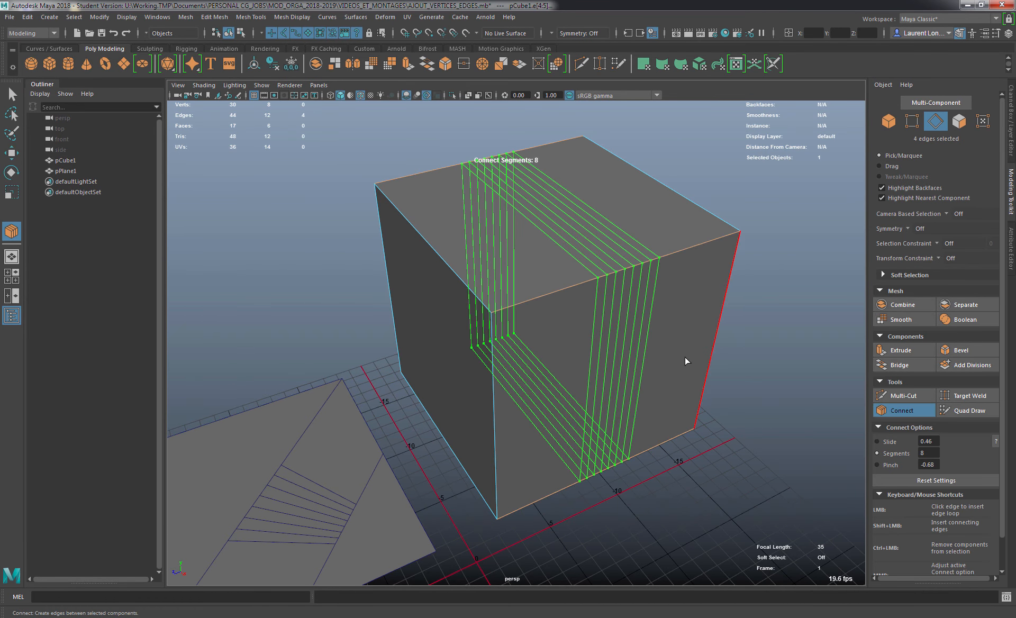
pyautogui.keyDown('alt'); pyautogui.moveTo(685, 357); pyautogui.dragTo(619, 371, button='middle'); pyautogui.keyUp('alt')
pyautogui.moveTo(620, 376)
pyautogui.keyDown('alt'); pyautogui.mouseDown()
pyautogui.moveTo(584, 377)
pyautogui.moveTo(638, 368)
pyautogui.moveTo(613, 393)
pyautogui.mouseUp(); pyautogui.keyUp('alt')
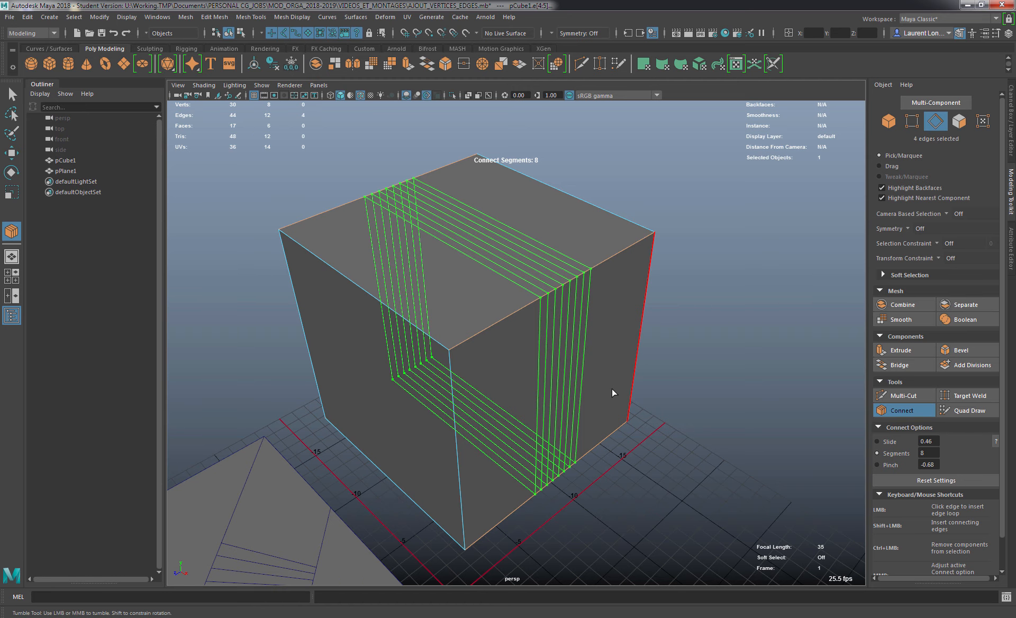
pyautogui.moveTo(620, 384)
pyautogui.keyDown('alt'); pyautogui.mouseDown()
pyautogui.moveTo(600, 383)
pyautogui.moveTo(634, 370)
pyautogui.moveTo(606, 370)
pyautogui.mouseUp(); pyautogui.keyUp('alt')
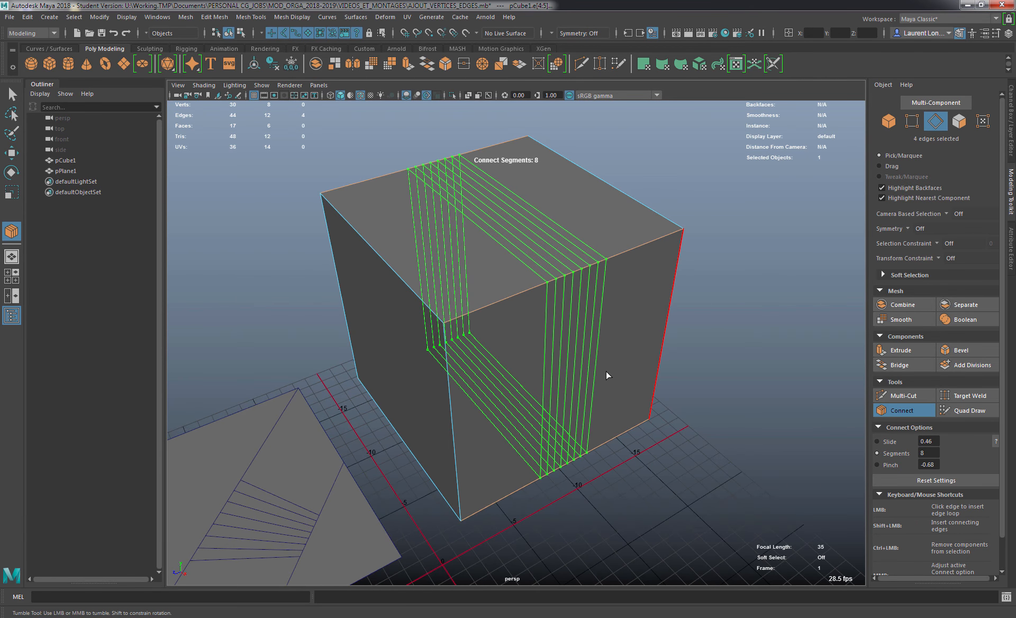
pyautogui.keyDown('alt'); pyautogui.moveTo(637, 327); pyautogui.dragTo(577, 342); pyautogui.keyUp('alt')
pyautogui.keyDown('alt'); pyautogui.moveTo(577, 341); pyautogui.dragTo(659, 267, button='middle'); pyautogui.keyUp('alt')
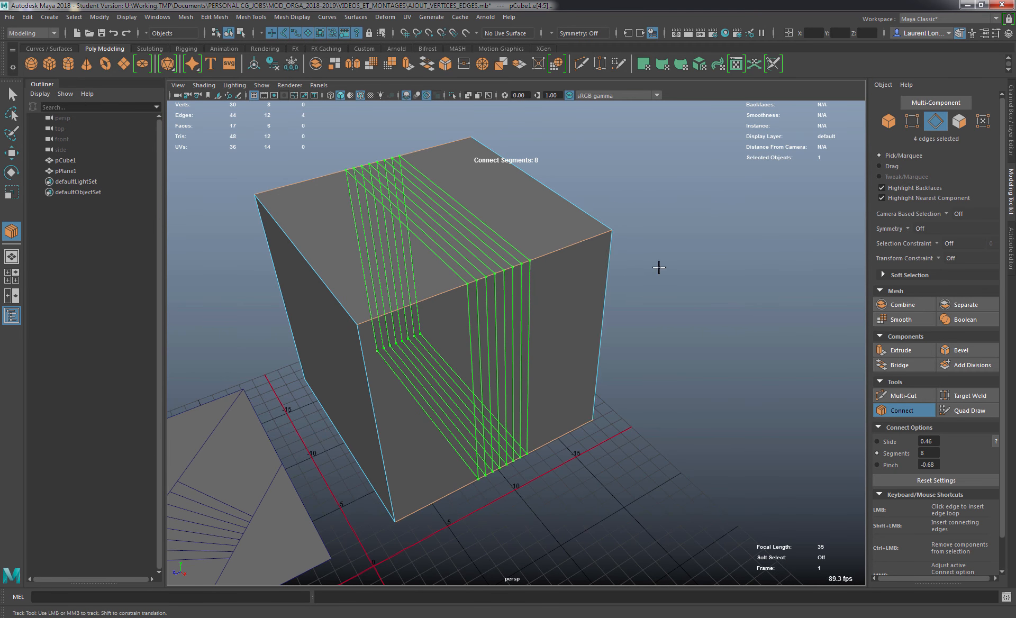
pyautogui.keyDown('ctrl'); pyautogui.keyDown('shift'); pyautogui.rightClick(659, 268); pyautogui.keyUp('shift'); pyautogui.keyUp('ctrl')
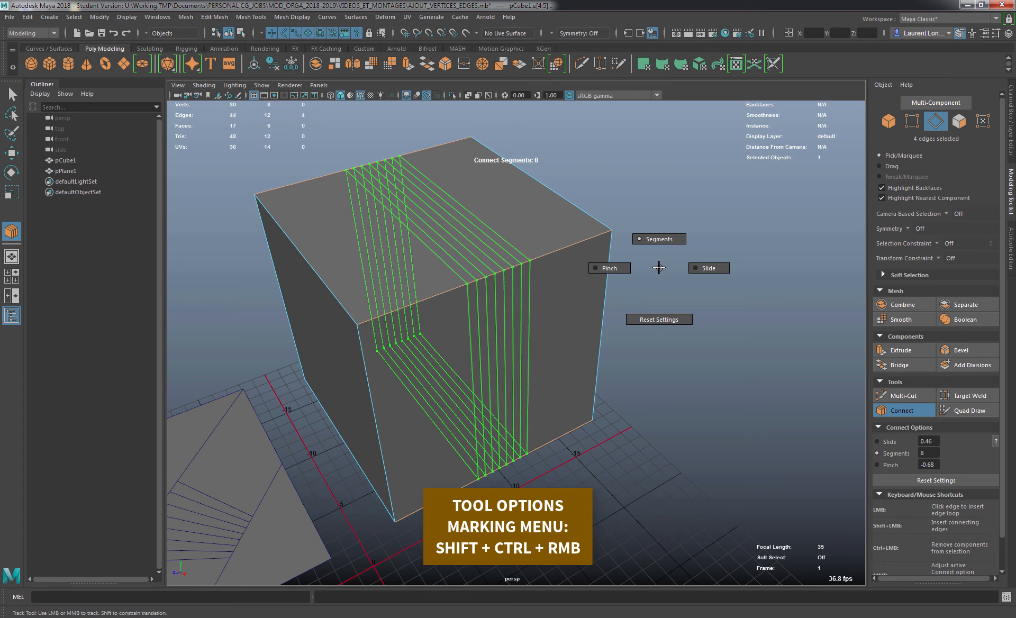
pyautogui.click(656, 240)
pyautogui.moveTo(647, 295); pyautogui.dragTo(531, 302, button='middle')
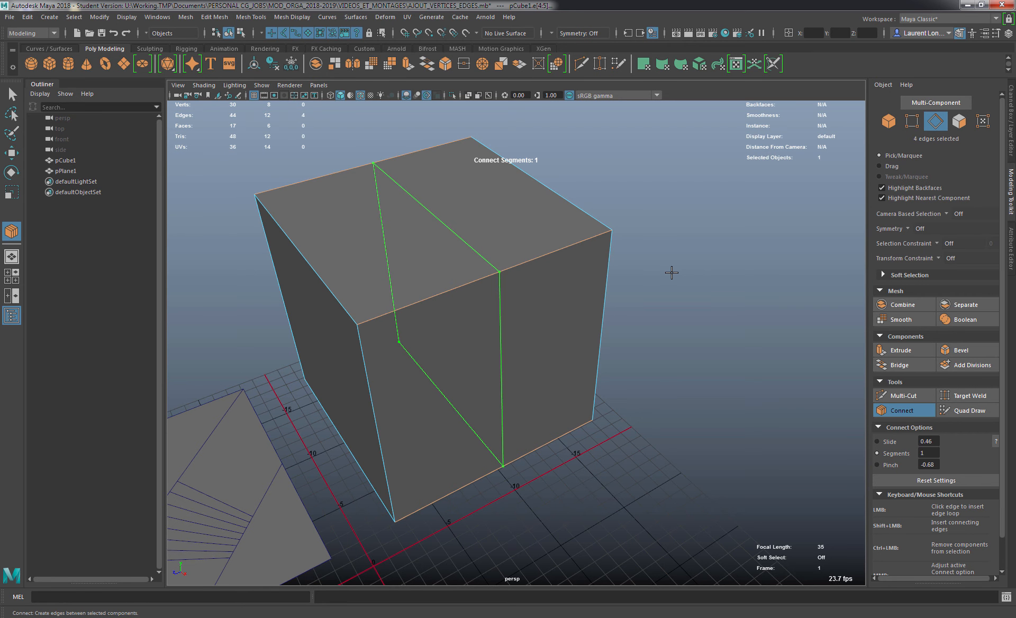
pyautogui.moveTo(671, 272)
pyautogui.keyDown('ctrl'); pyautogui.keyDown('shift'); pyautogui.mouseDown(button='right')
pyautogui.moveTo(640, 275)
pyautogui.moveTo(664, 253)
pyautogui.mouseUp(button='right'); pyautogui.keyUp('shift'); pyautogui.keyUp('ctrl')
pyautogui.moveTo(674, 308); pyautogui.dragTo(712, 306, button='middle')
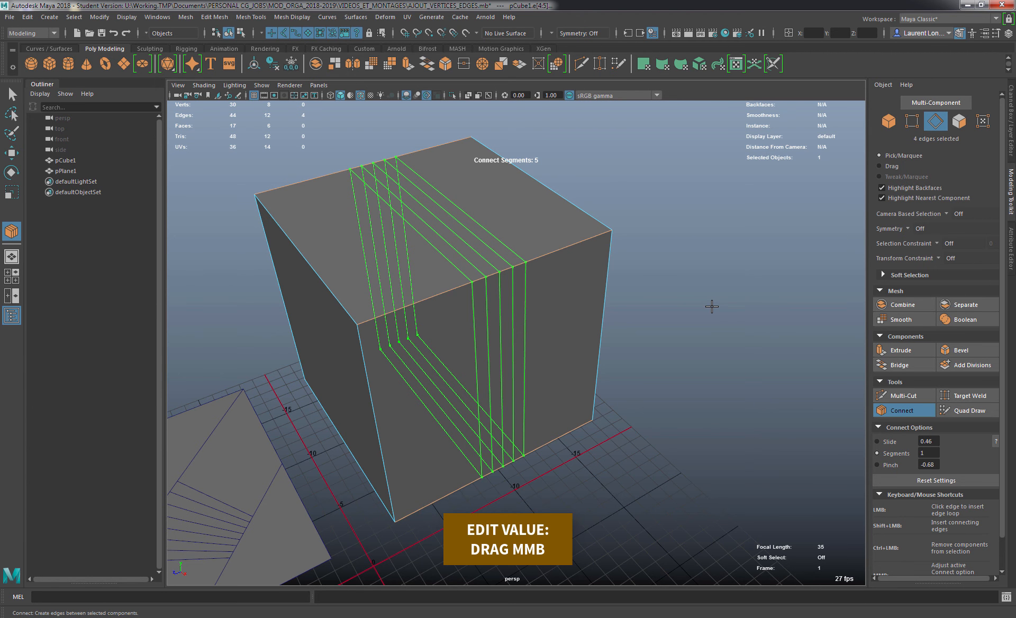
# Step: Adjust the cube connection's pinch to -0.87 and its slide to about 0.999, and finish the Connect operation
pyautogui.keyDown('ctrl'); pyautogui.keyDown('shift'); pyautogui.moveTo(677, 314); pyautogui.dragTo(633, 316, button='right'); pyautogui.keyUp('shift'); pyautogui.keyUp('ctrl')
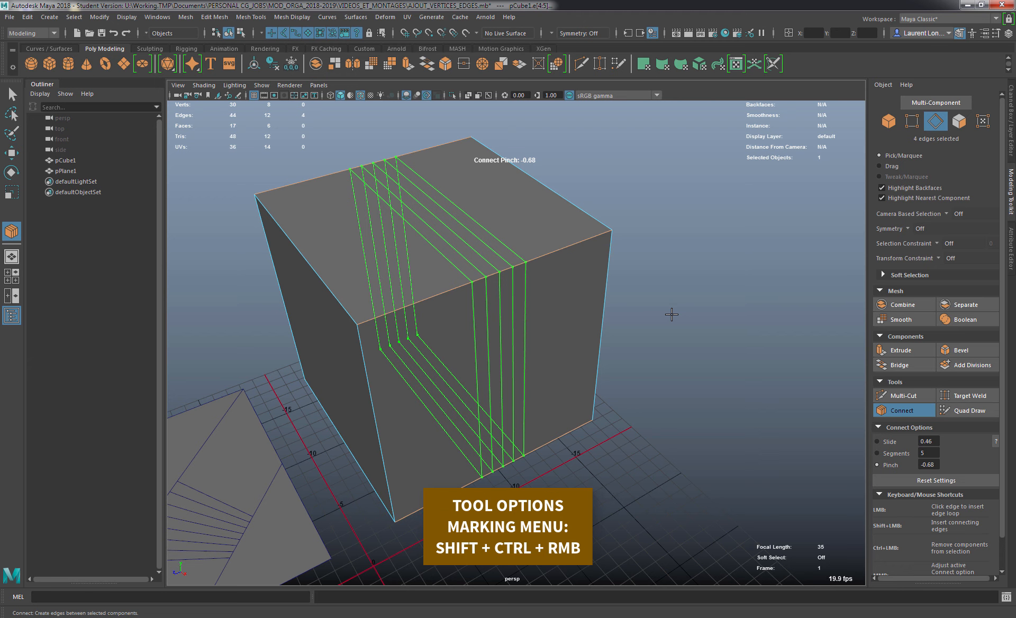
pyautogui.moveTo(671, 314); pyautogui.dragTo(652, 314, button='middle')
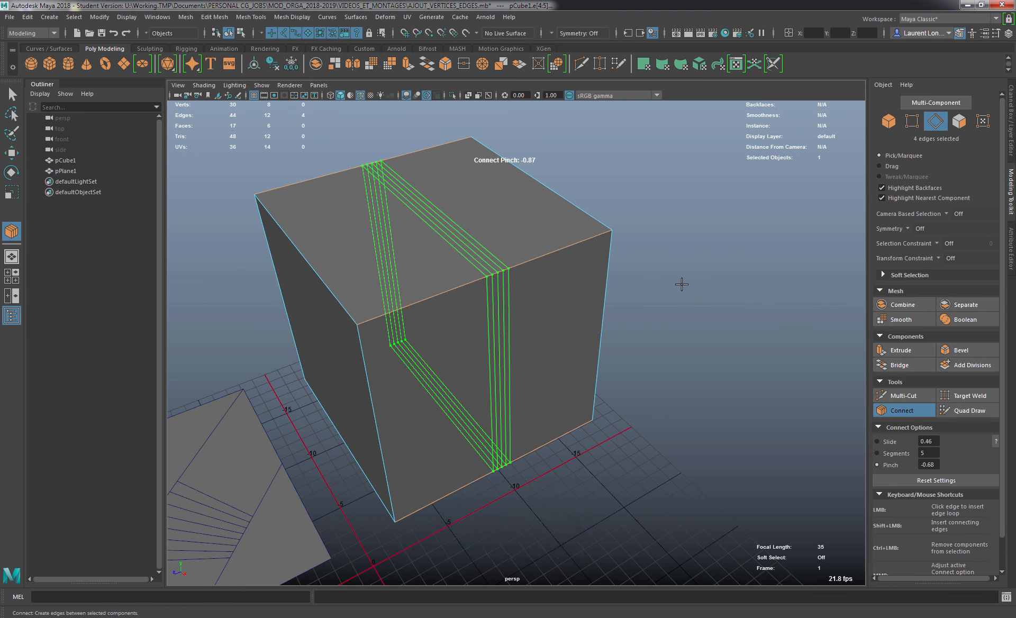
pyautogui.keyDown('ctrl'); pyautogui.keyDown('shift'); pyautogui.moveTo(682, 286); pyautogui.dragTo(736, 289, button='right'); pyautogui.keyUp('shift'); pyautogui.keyUp('ctrl')
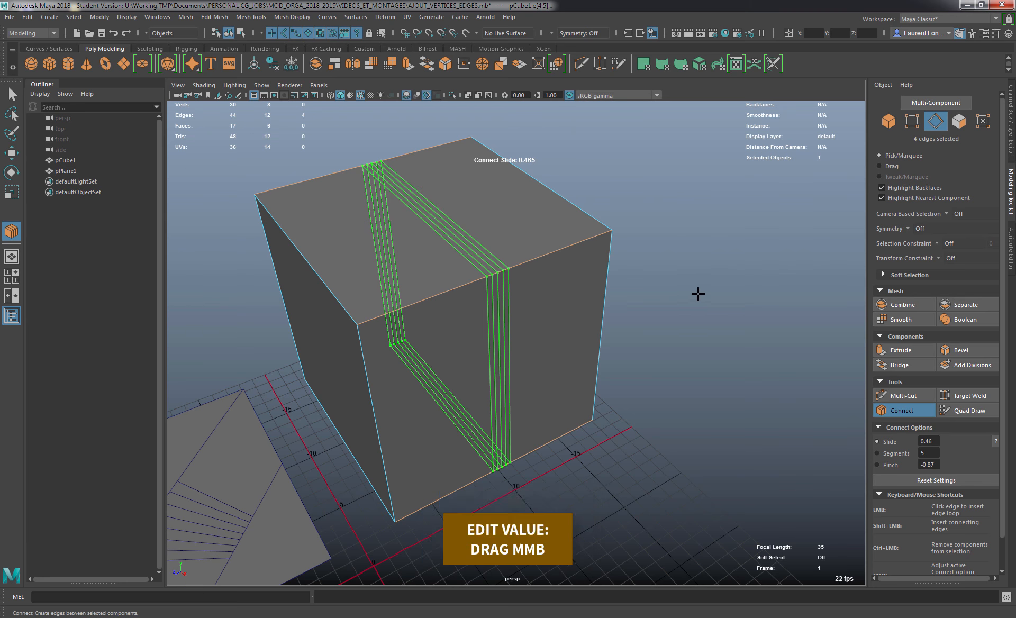
pyautogui.moveTo(699, 293)
pyautogui.mouseDown(button='middle')
pyautogui.moveTo(733, 284)
pyautogui.moveTo(568, 330)
pyautogui.moveTo(942, 296)
pyautogui.moveTo(687, 281)
pyautogui.mouseUp(button='middle')
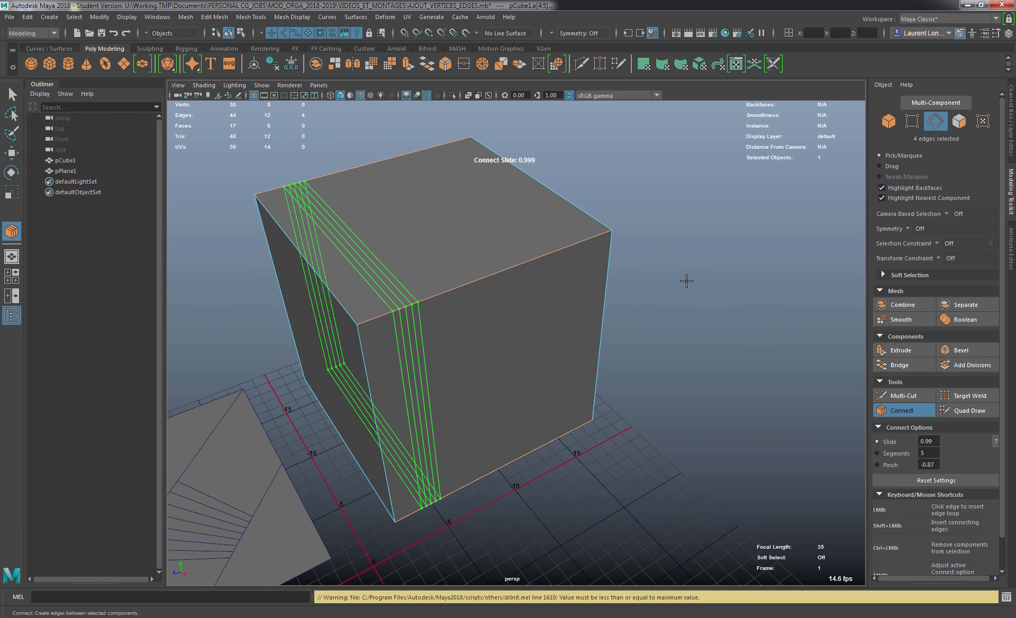
pyautogui.press('q')
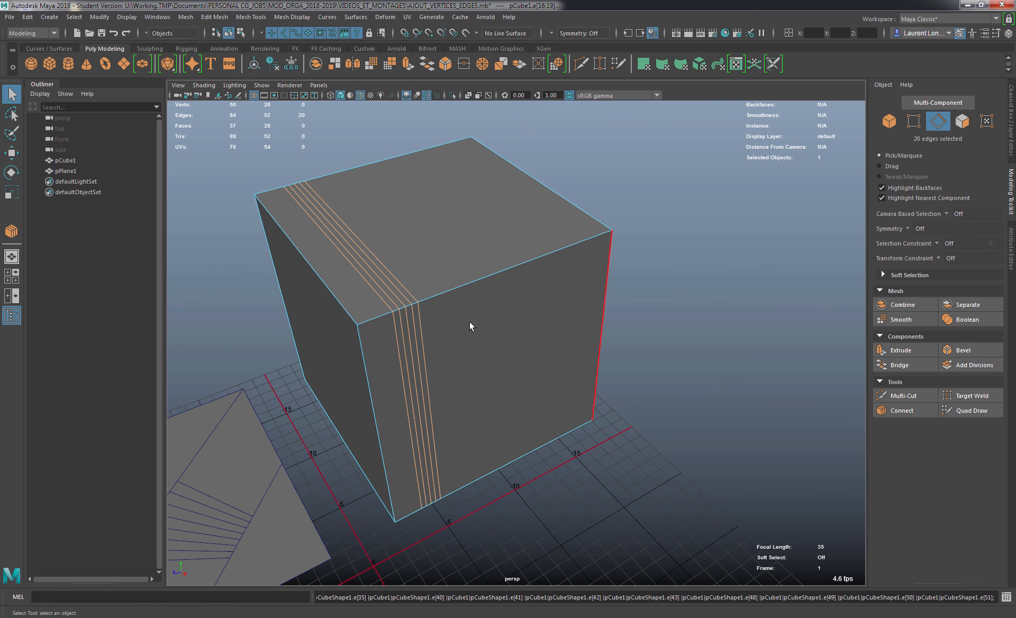
pyautogui.keyDown('alt'); pyautogui.moveTo(450, 300); pyautogui.dragTo(371, 352); pyautogui.keyUp('alt')
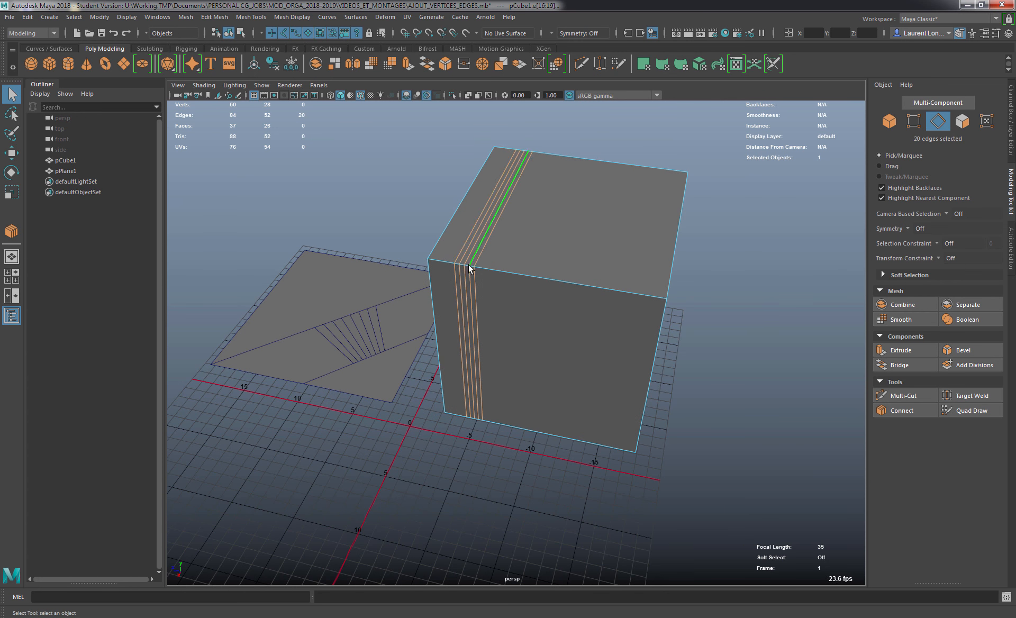
pyautogui.keyDown('alt'); pyautogui.moveTo(356, 362); pyautogui.dragTo(425, 361); pyautogui.keyUp('alt')
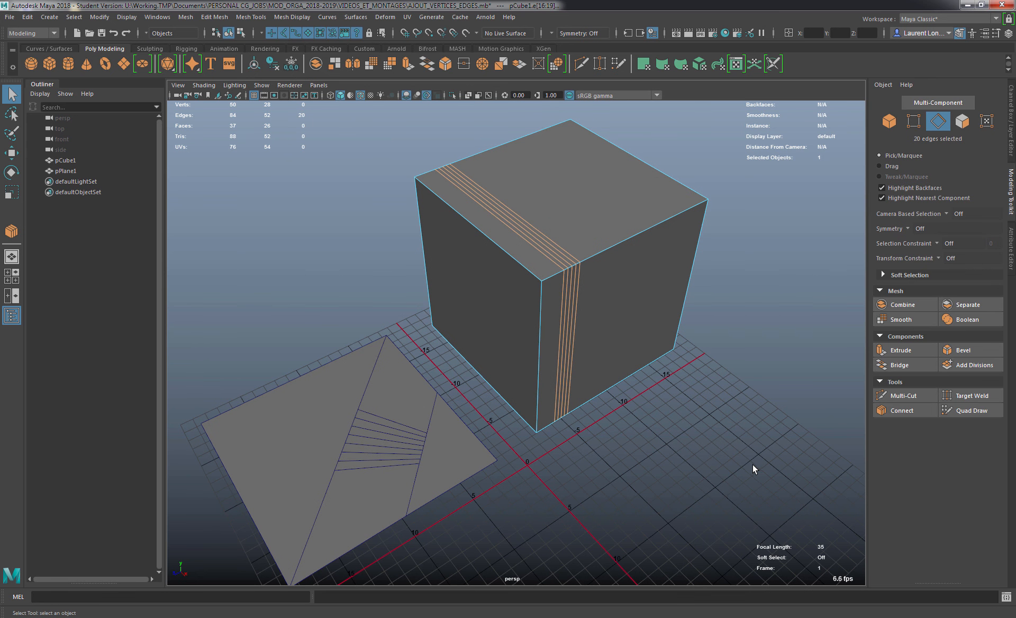